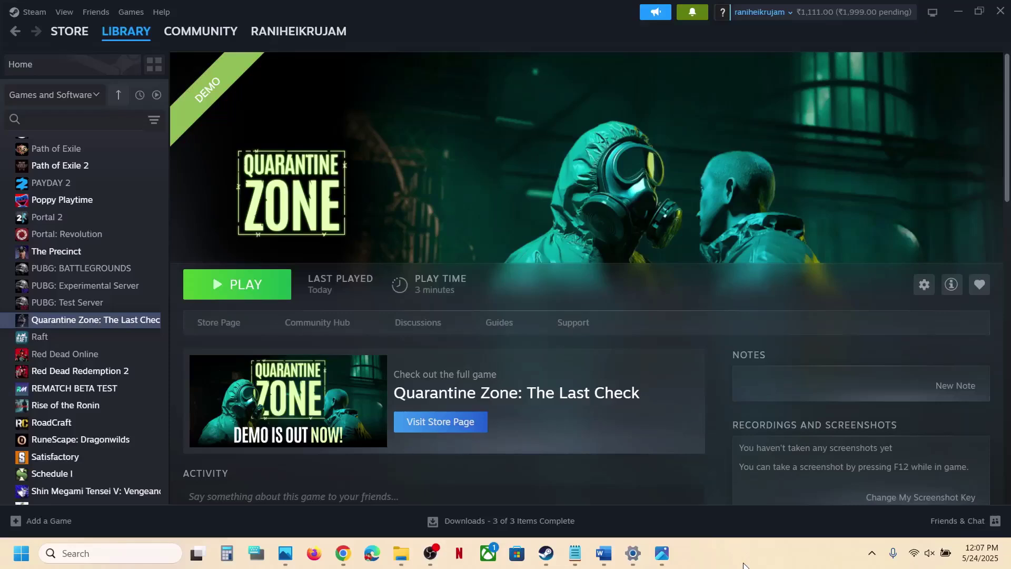
- Zoom the UE-QZSim crash screenshot to 236% on its 'has crashed and will close' message
click(667, 560)
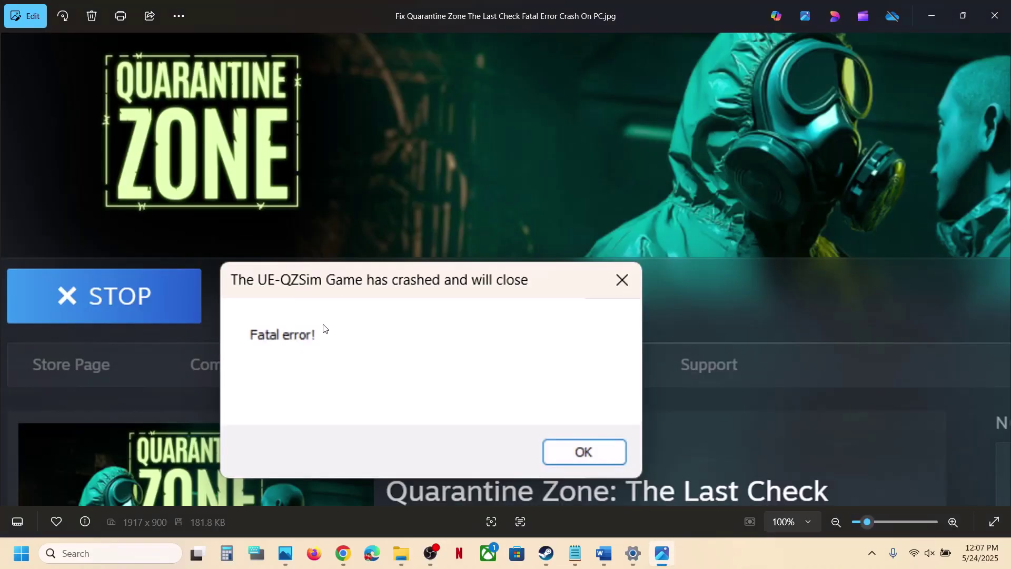
scroll(309, 316, up, 5)
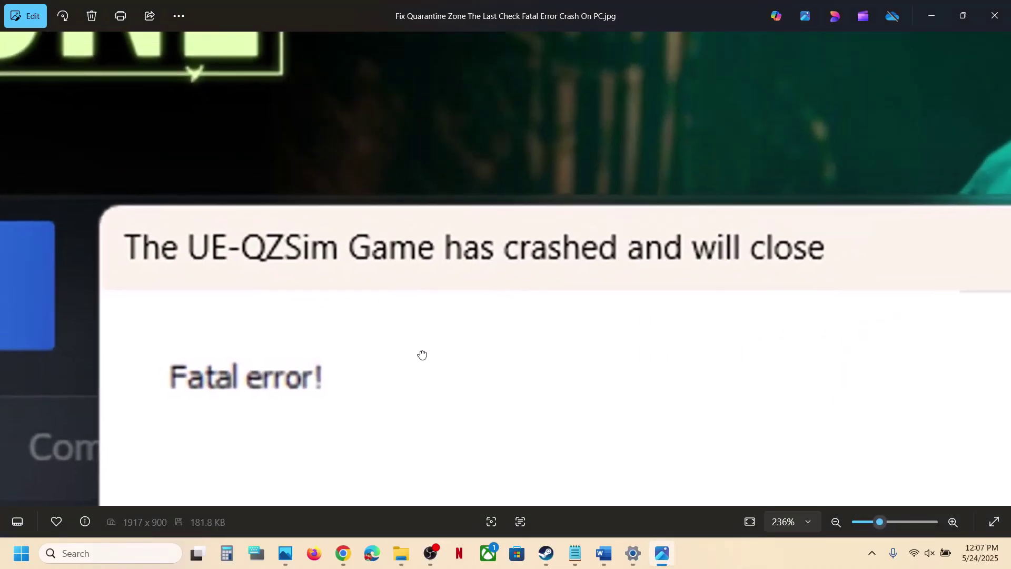
drag(422, 354, 413, 446)
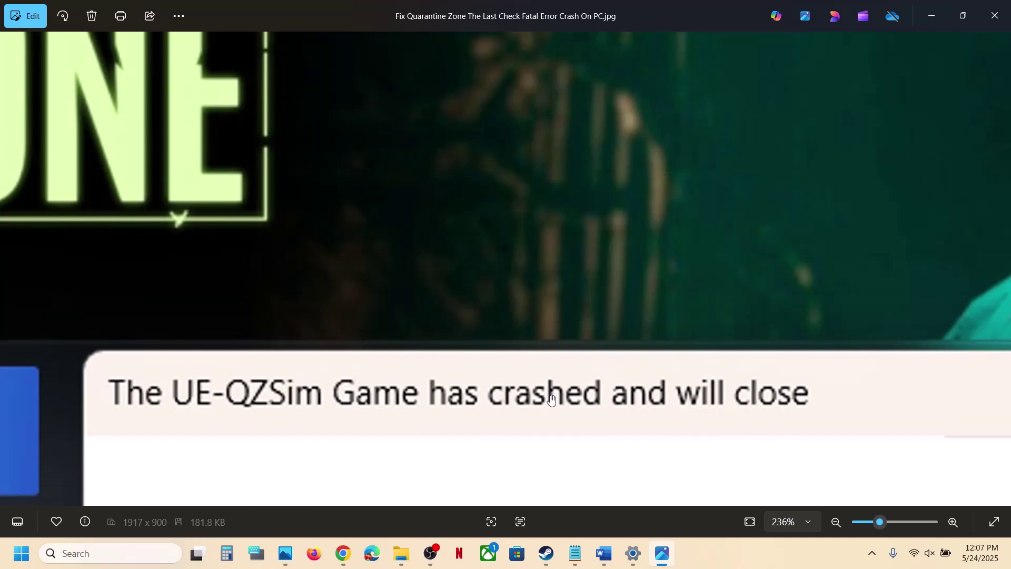
click(547, 553)
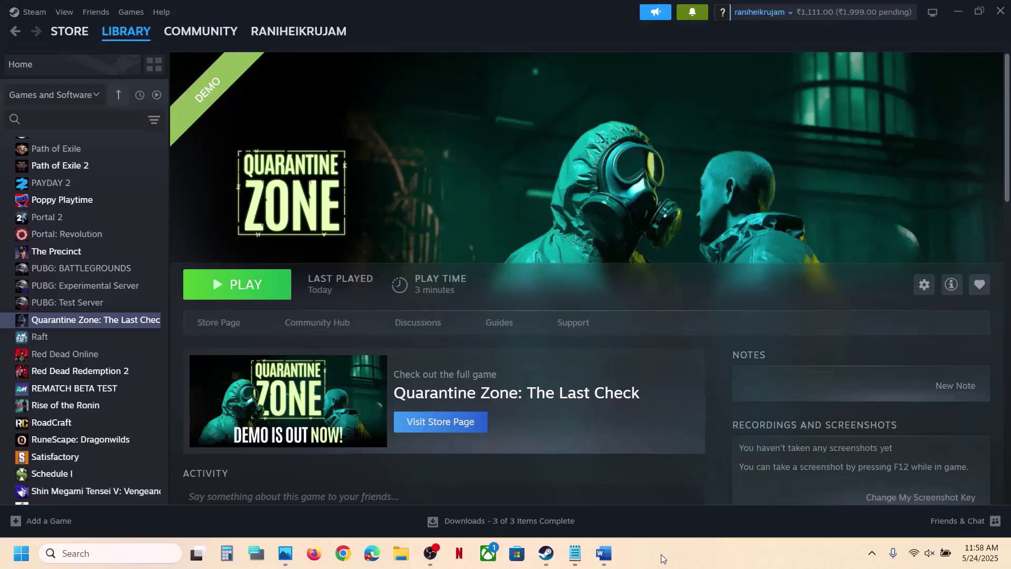
- Check the -dx12 note in Step 1, then set Quarantine Zone's launch options to -dx11
click(604, 554)
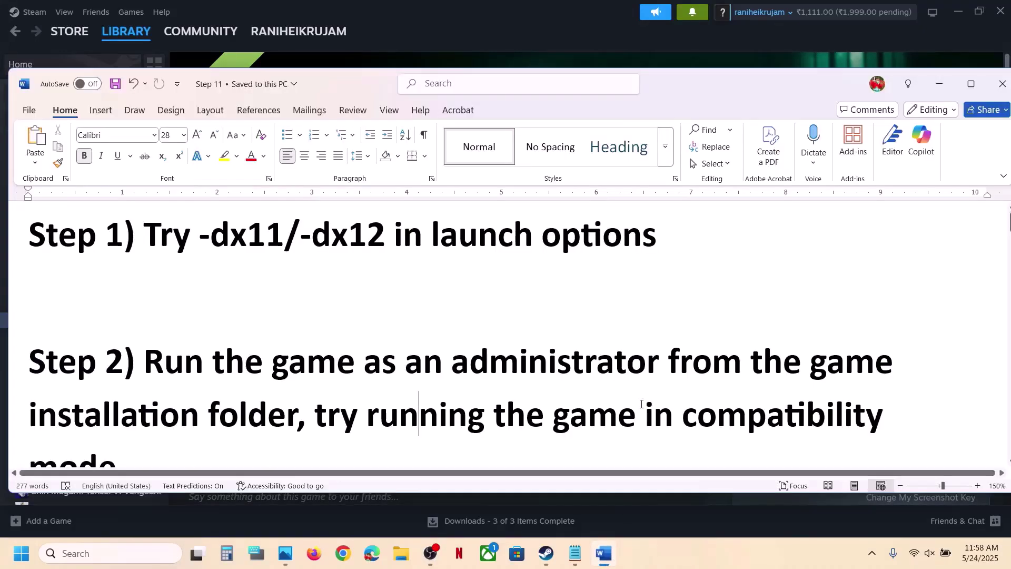
drag(287, 228, 458, 232)
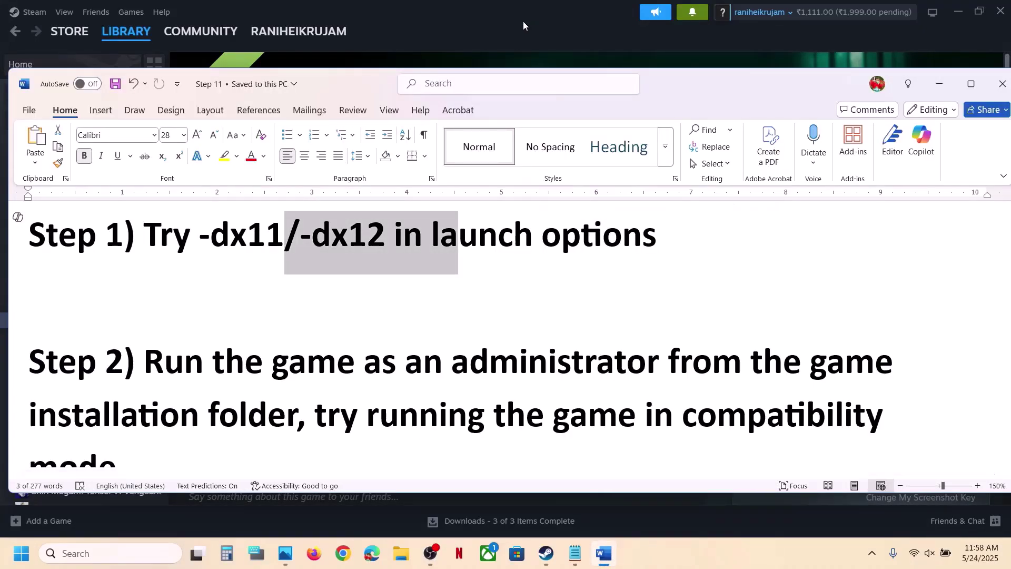
key(alt+Tab)
right_click(69, 322)
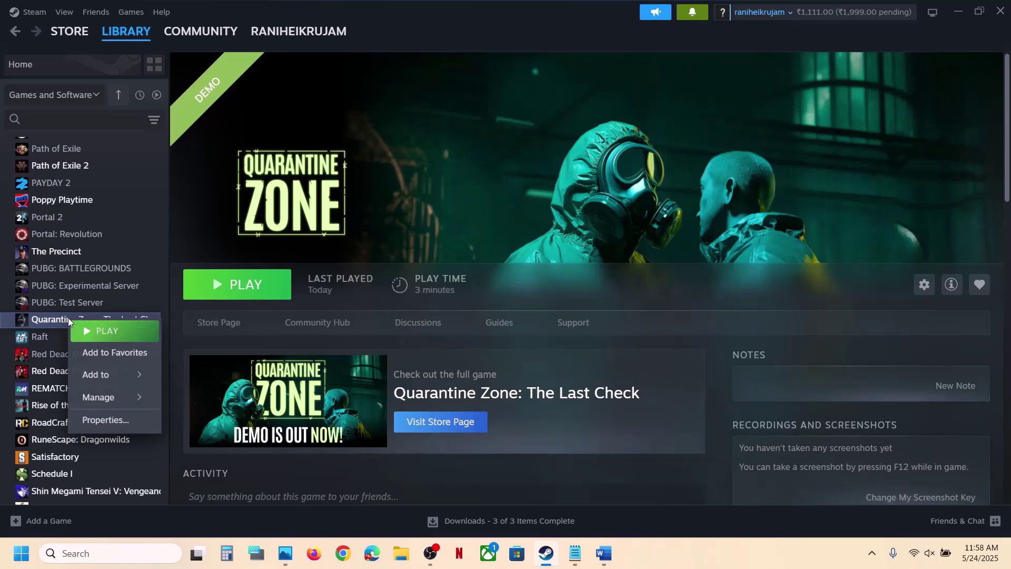
click(102, 417)
click(413, 232)
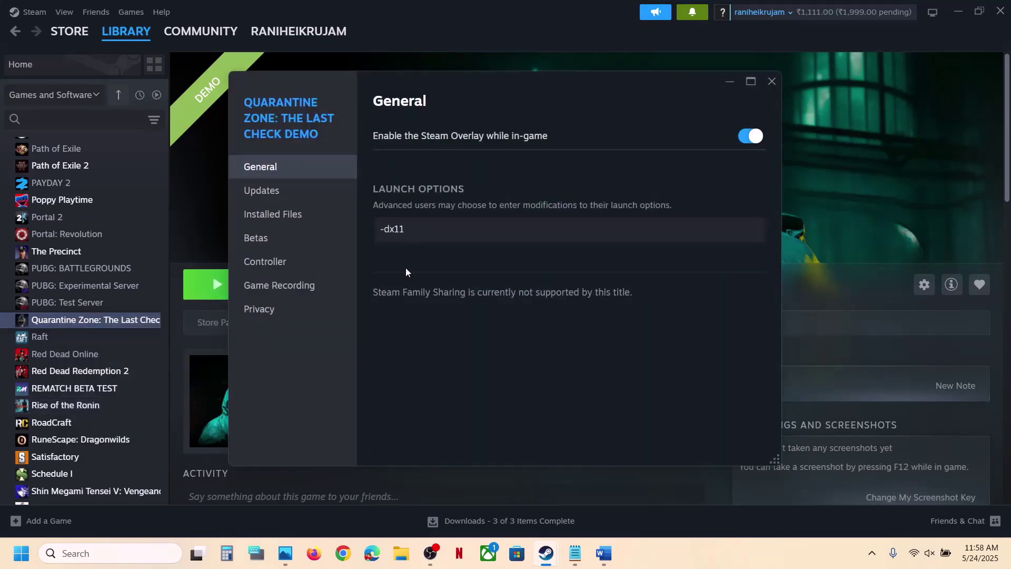
click(770, 83)
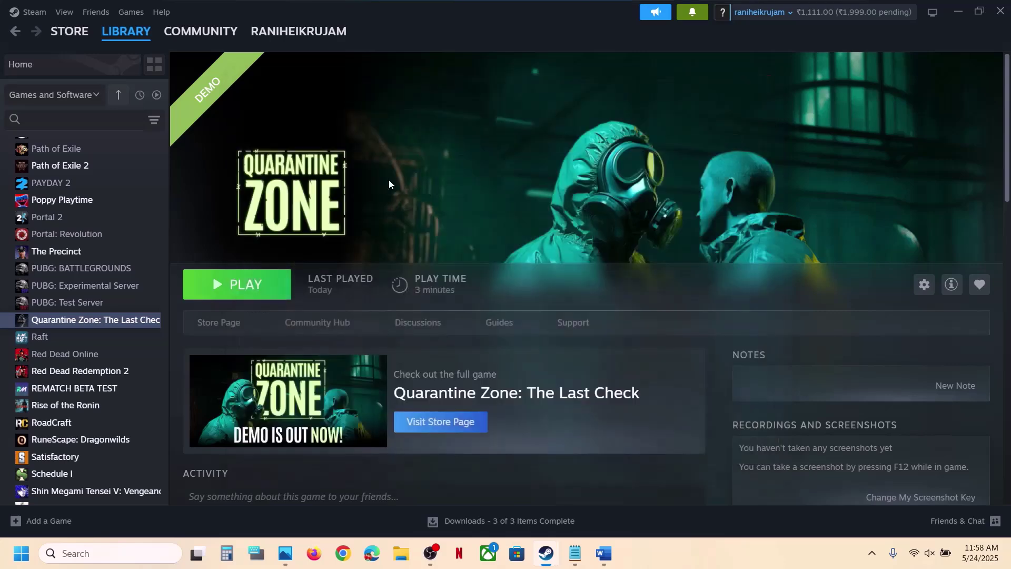
- Change Quarantine Zone's launch options to -dx12
right_click(132, 321)
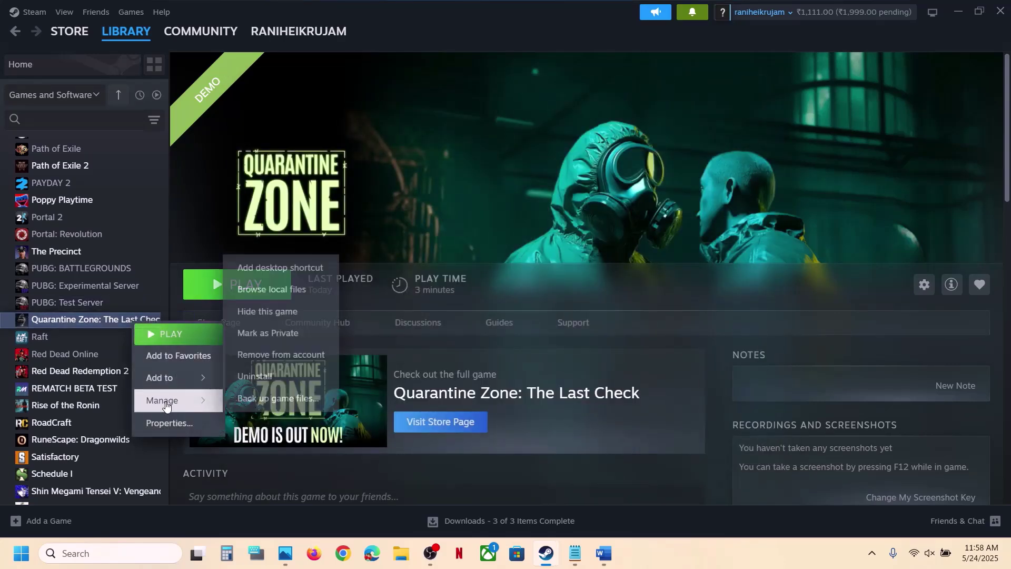
click(168, 424)
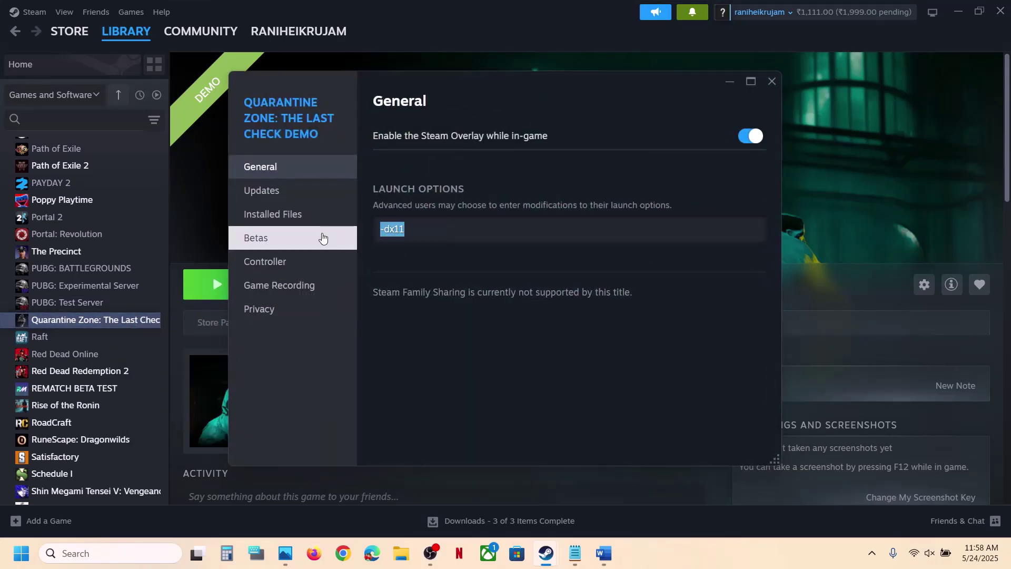
text(-)
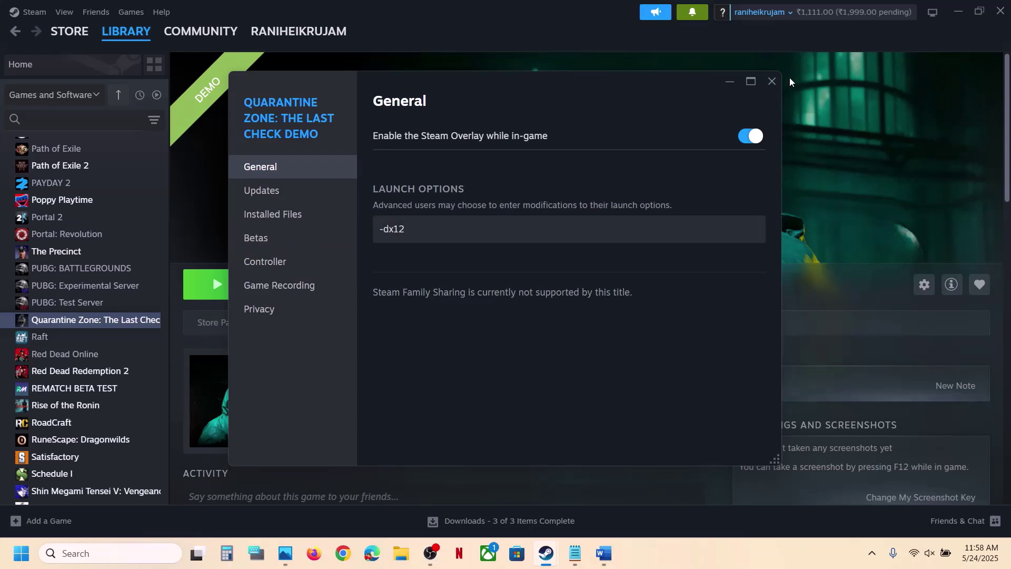
click(773, 81)
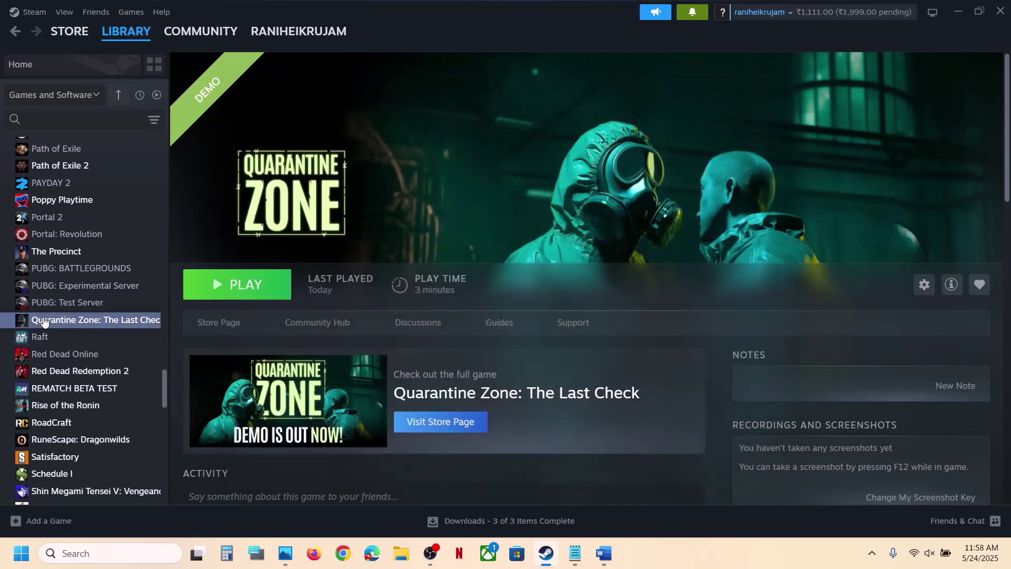
- Clear Quarantine Zone's launch options, leaving the field empty
right_click(63, 316)
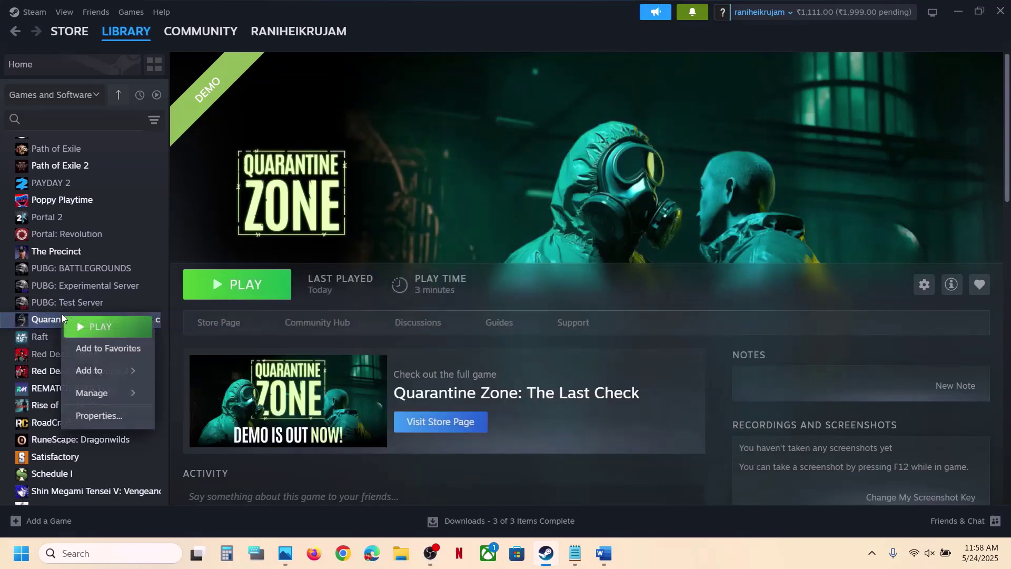
click(99, 416)
click(422, 230)
key(ctrl+a)
key(BackSpace)
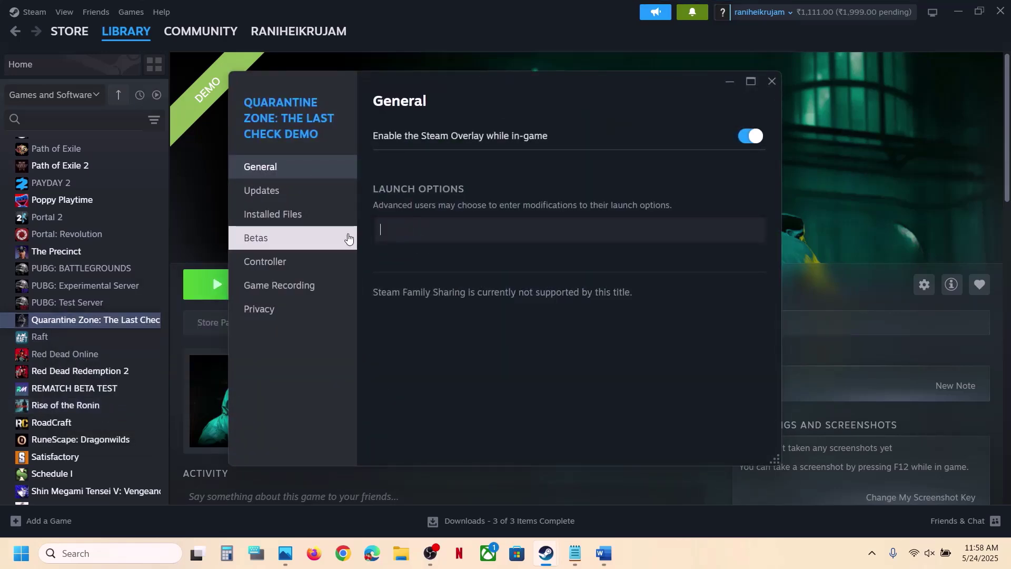
click(773, 81)
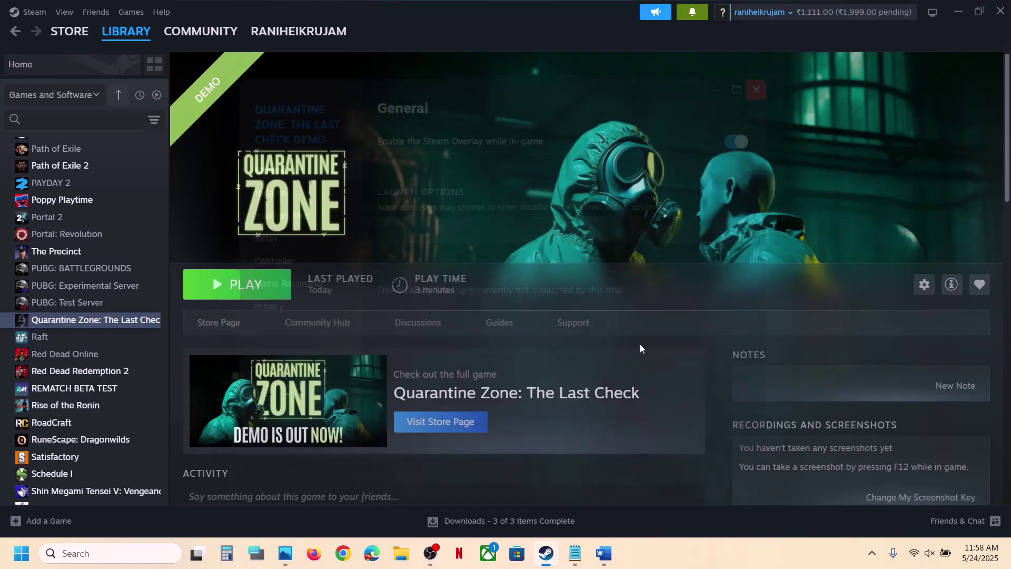
- Review Step 2's run-as-administrator note, then browse Quarantine Zone's local files via Manage
click(612, 560)
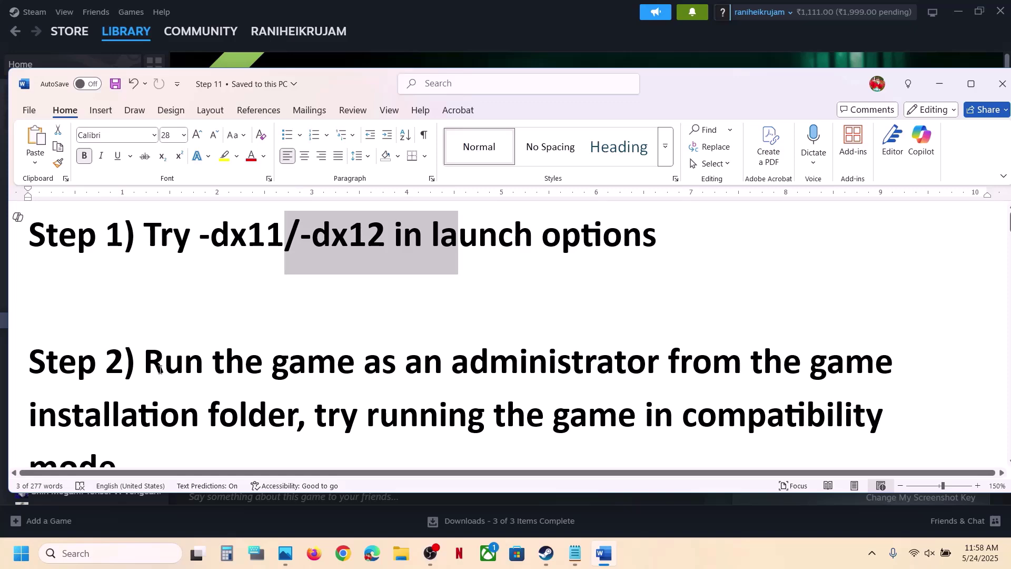
drag(160, 370, 292, 406)
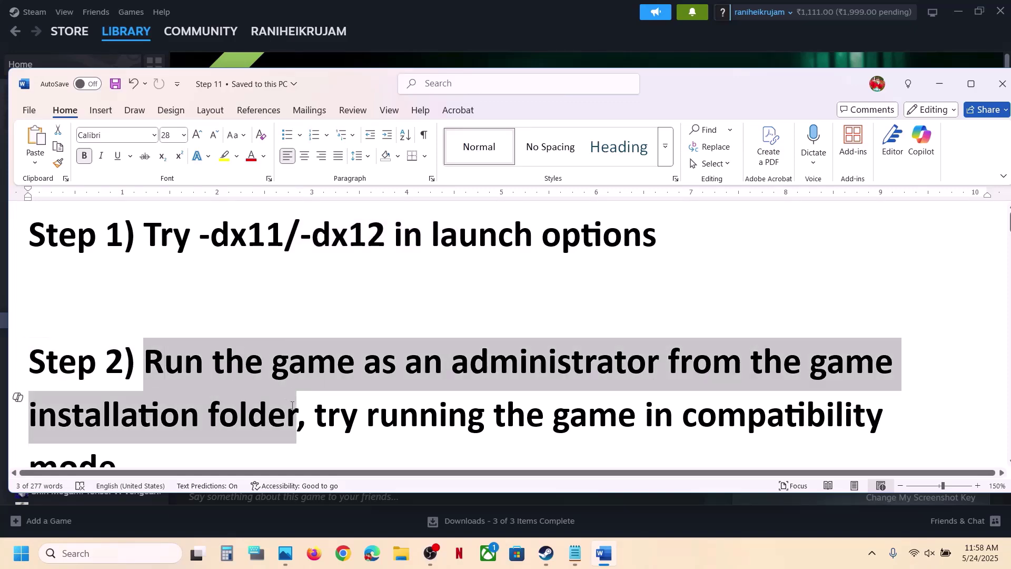
click(533, 26)
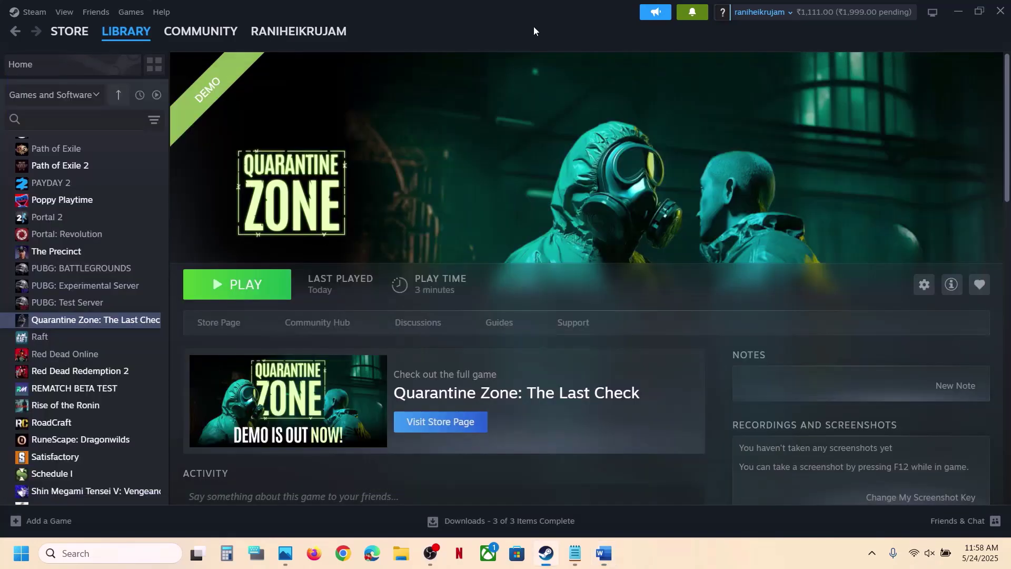
right_click(128, 319)
mouse_move(158, 396)
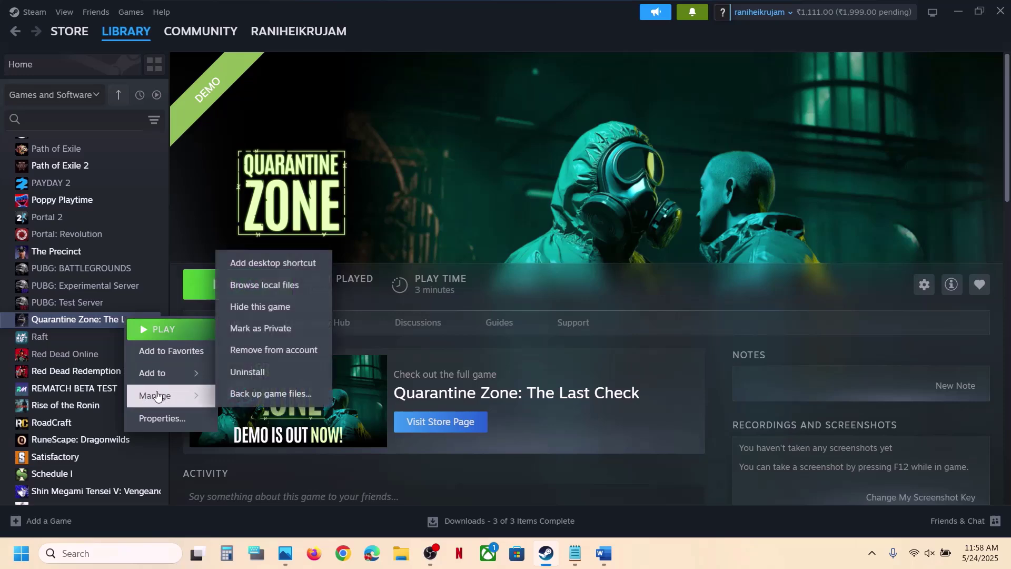
click(267, 285)
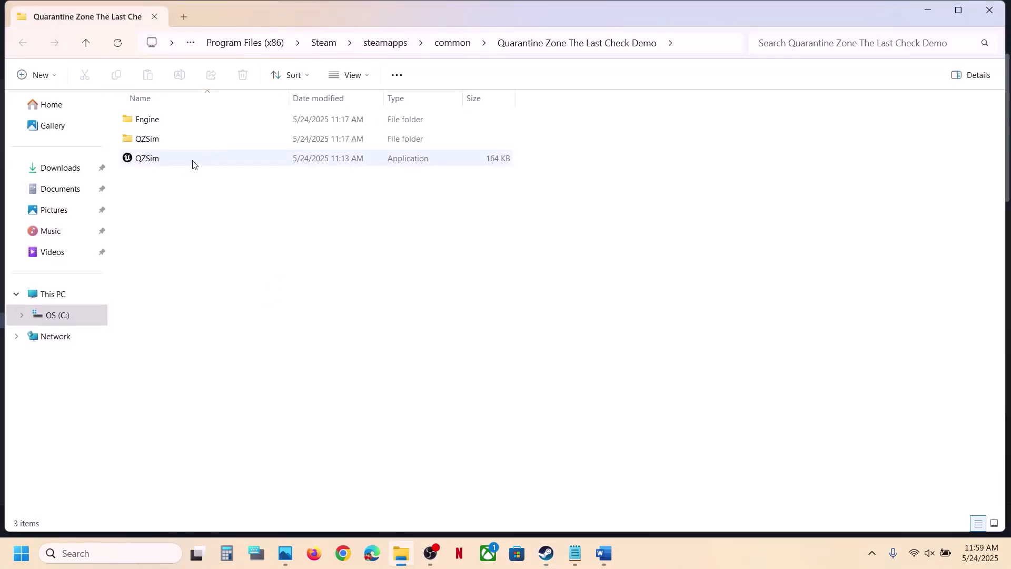
- Navigate into QZSim\Binaries\Win64 and select the QZSim-Win64-Shipping application
click(163, 167)
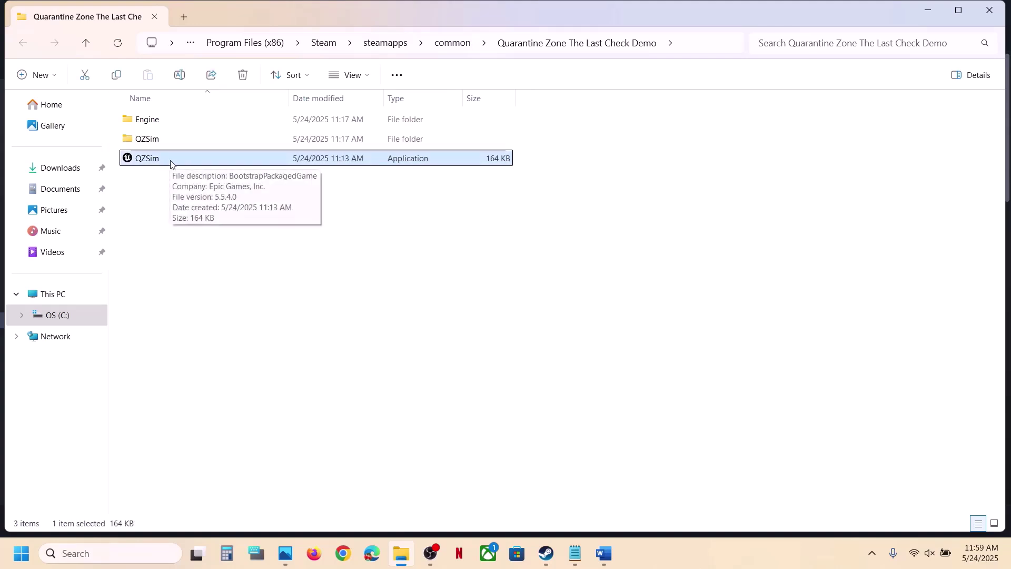
click(155, 142)
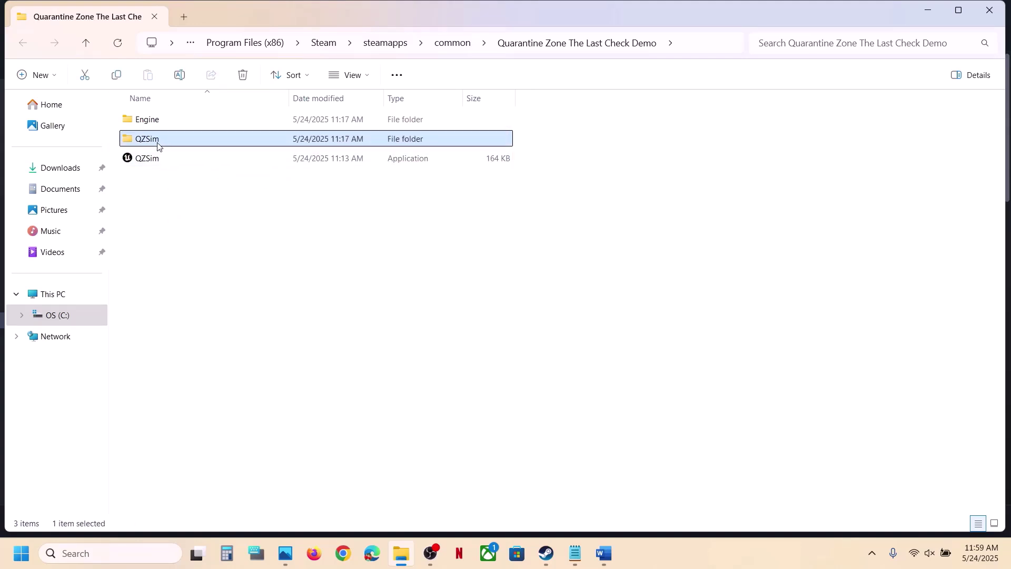
double_click(157, 142)
double_click(148, 119)
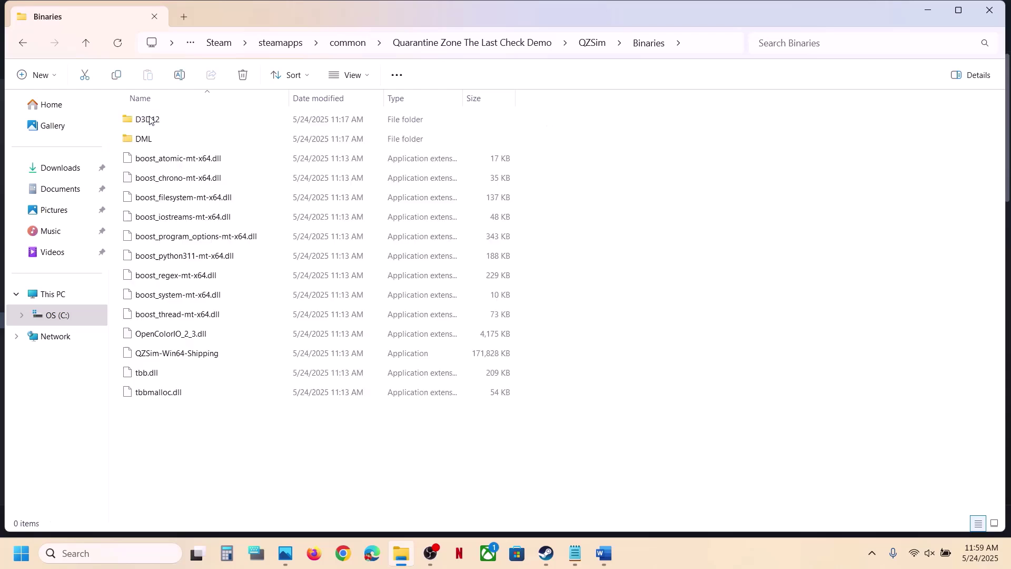
click(184, 356)
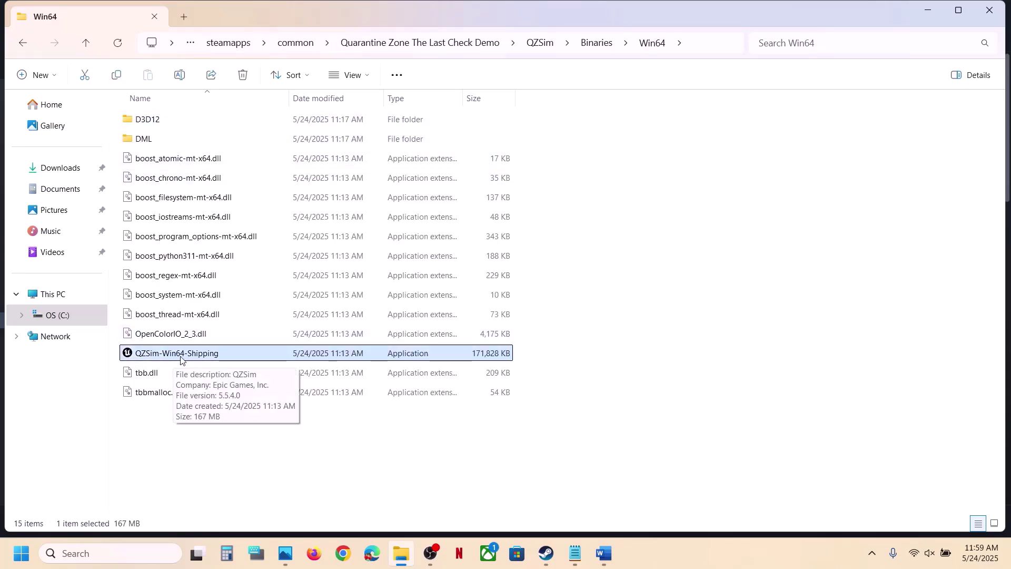
- Enable Windows 8 compatibility mode for QZSim-Win64-Shipping and apply it
right_click(181, 358)
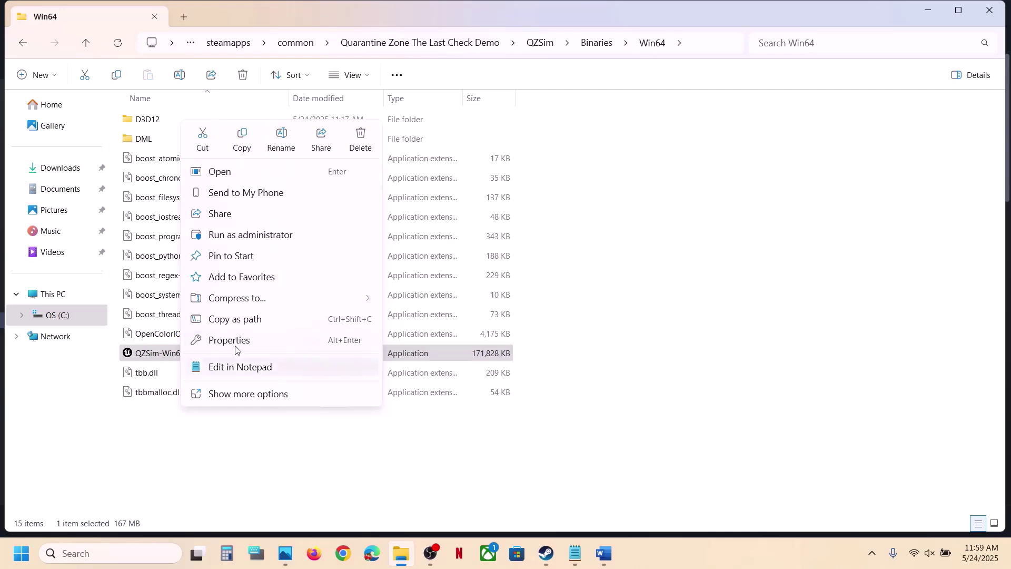
click(237, 343)
click(313, 209)
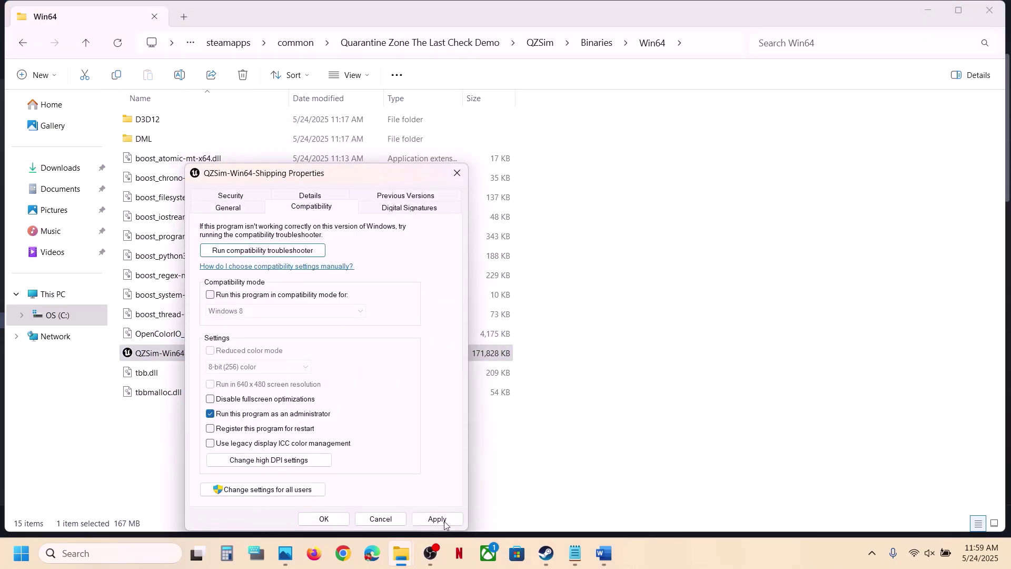
click(445, 521)
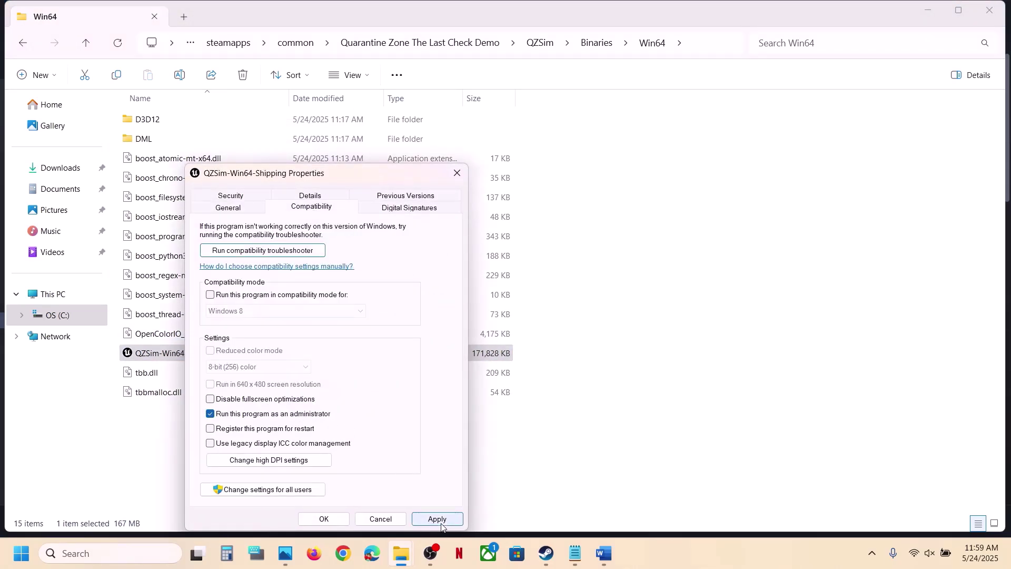
click(337, 521)
right_click(191, 360)
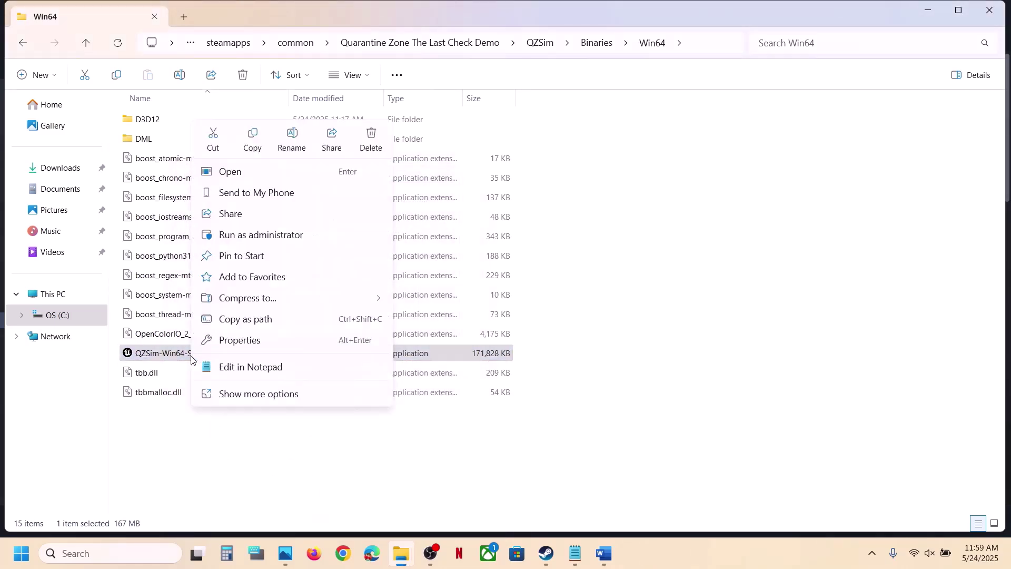
click(259, 342)
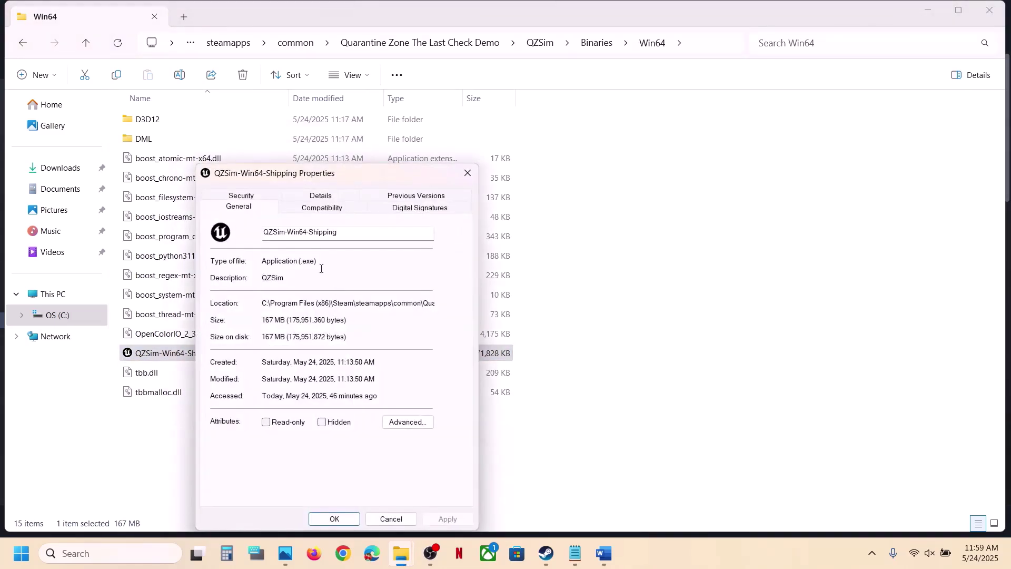
click(307, 209)
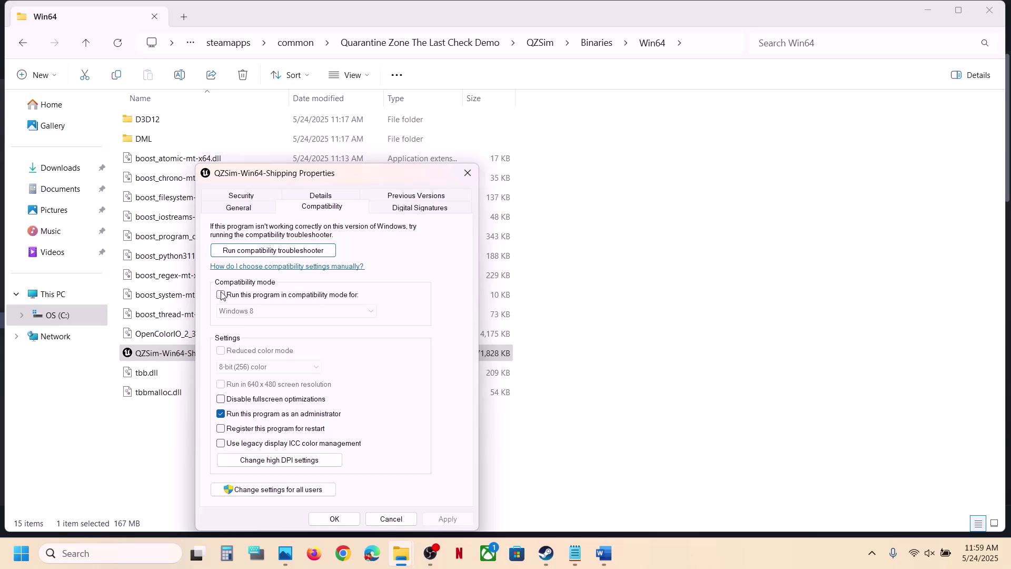
click(221, 295)
click(448, 519)
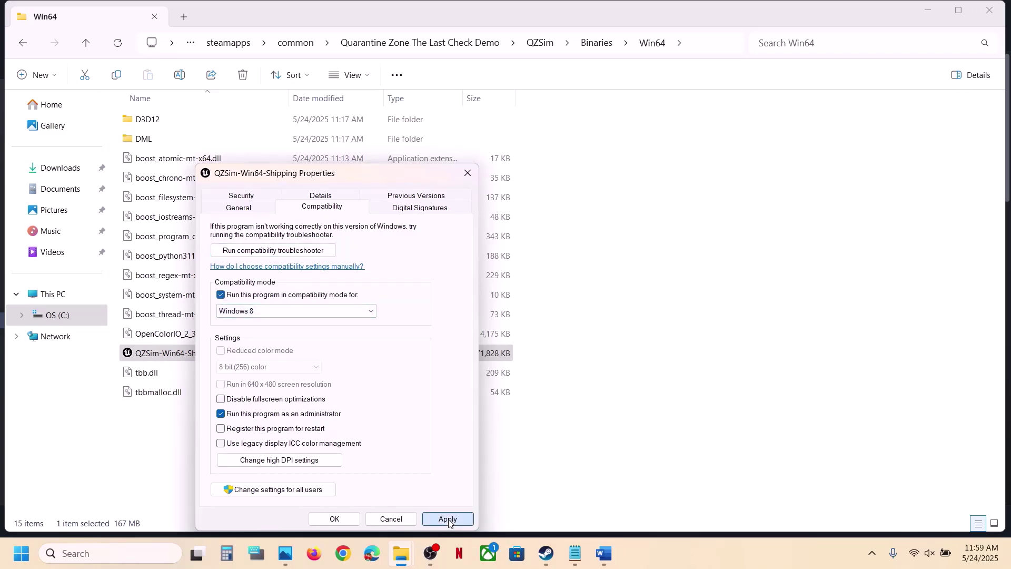
click(334, 520)
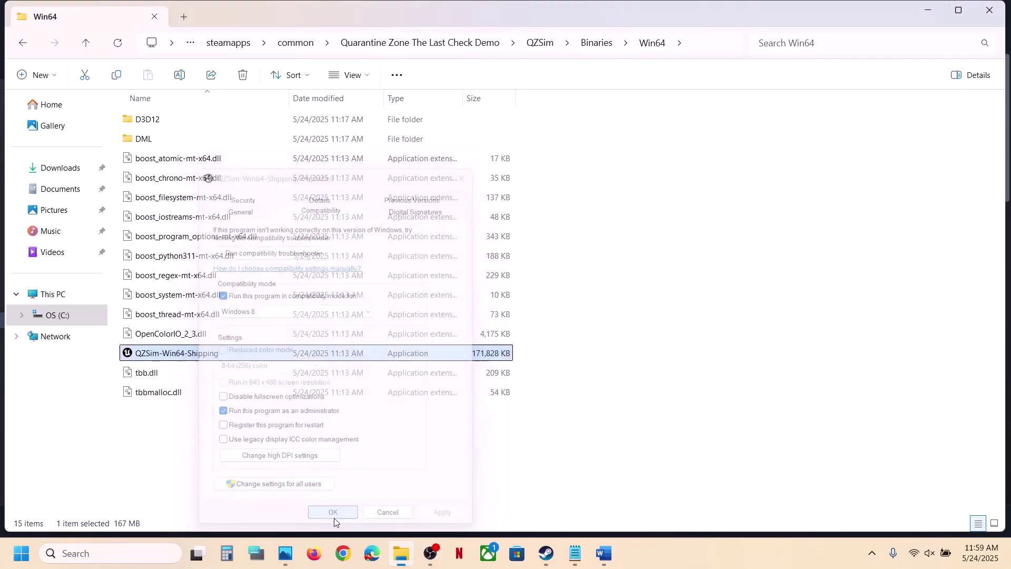
- Switch QZSim-Win64-Shipping's compatibility mode to Windows 7 and apply it
right_click(186, 357)
click(252, 341)
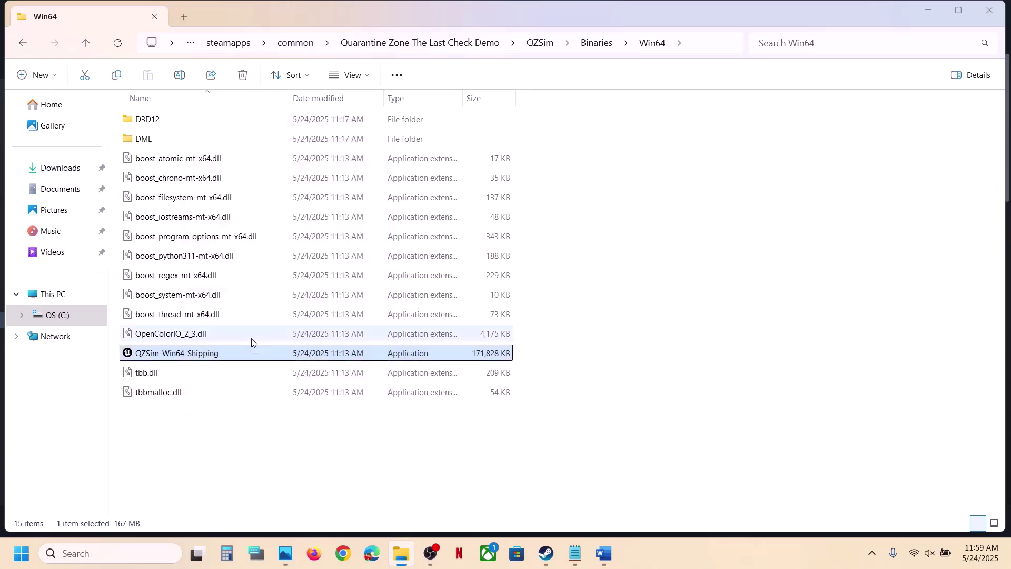
click(309, 213)
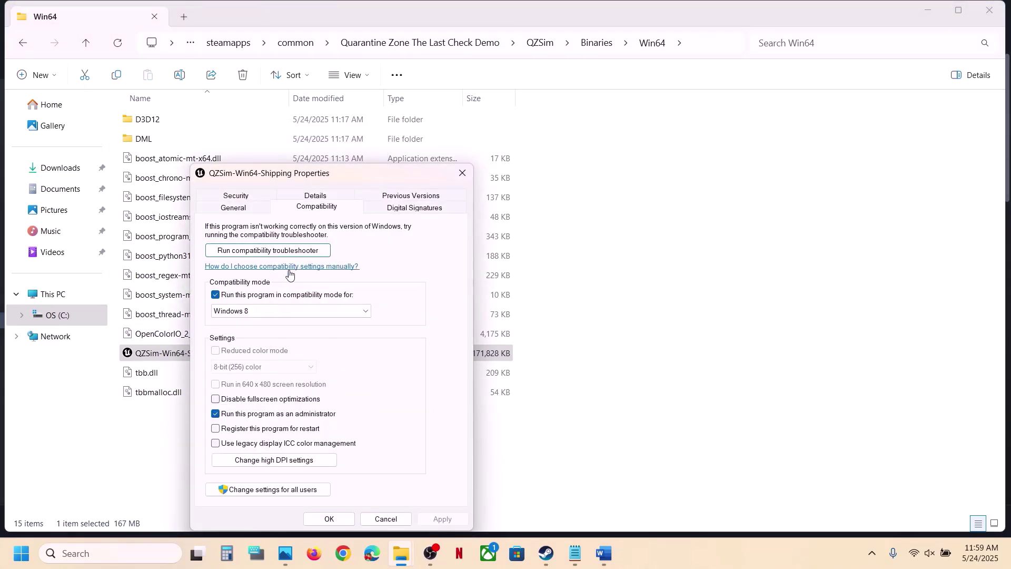
click(259, 311)
click(246, 349)
click(434, 519)
click(443, 519)
click(338, 520)
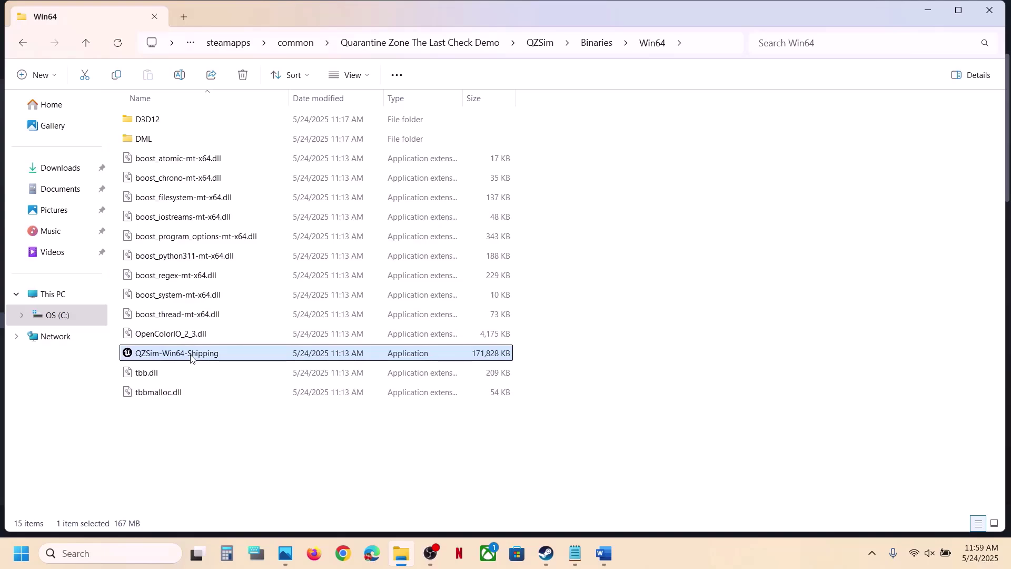
- Turn compatibility mode off for QZSim-Win64-Shipping and apply
right_click(191, 358)
click(253, 341)
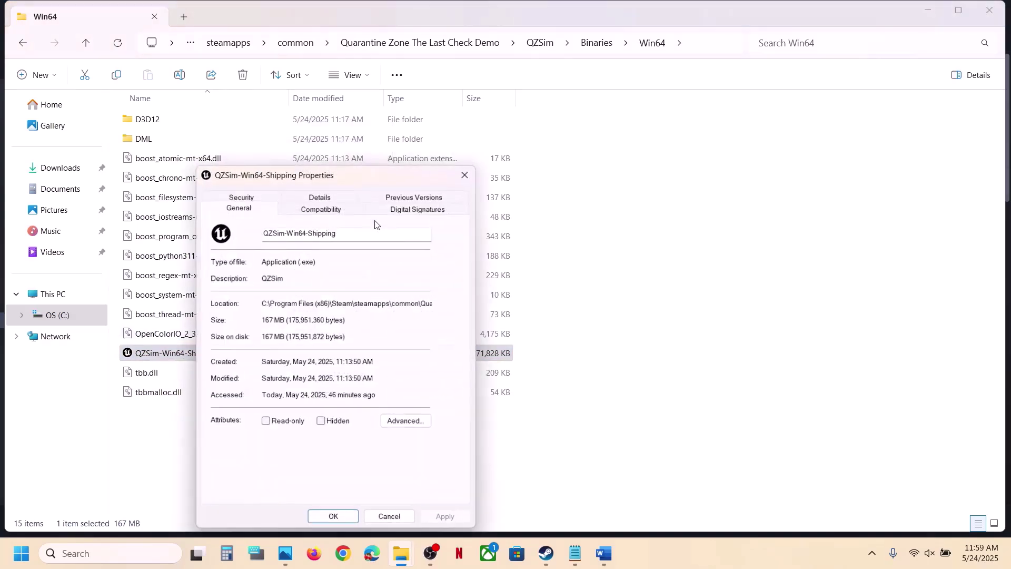
click(333, 210)
click(222, 297)
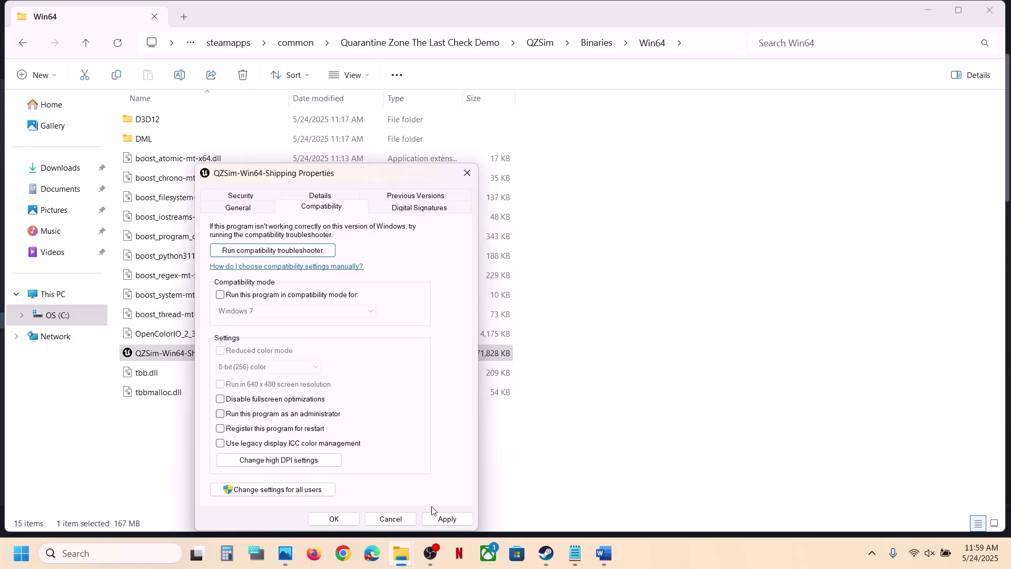
click(438, 519)
- Close the properties and File Explorer, then highlight Step 3 'Verify the game files' in Word
click(348, 520)
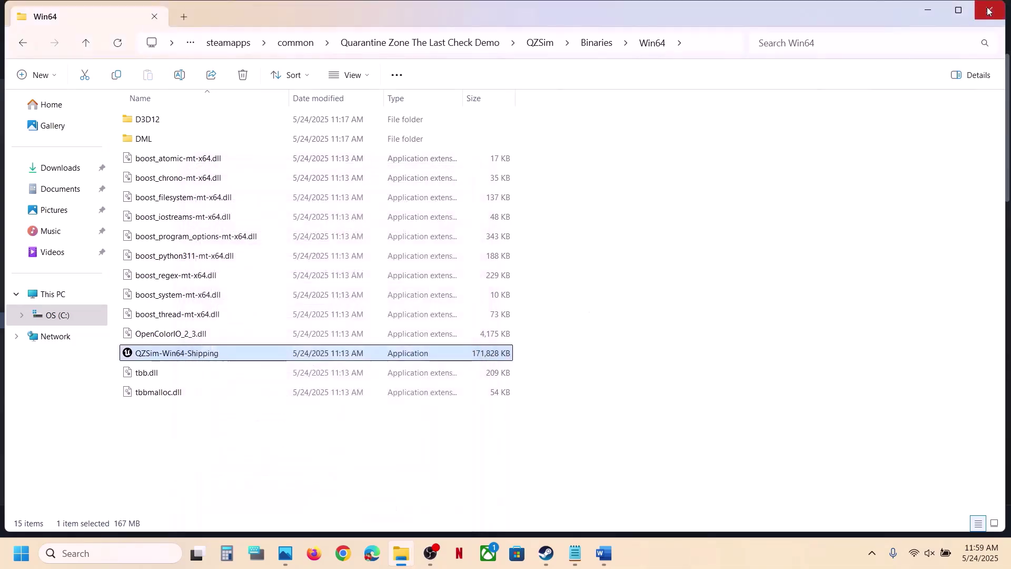
click(989, 10)
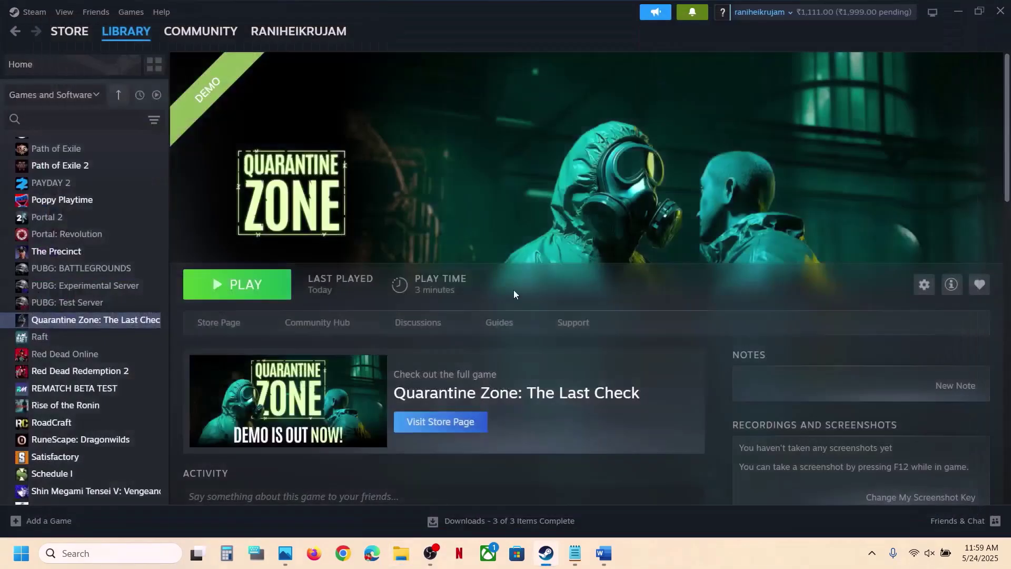
click(606, 557)
scroll(232, 348, down, 5)
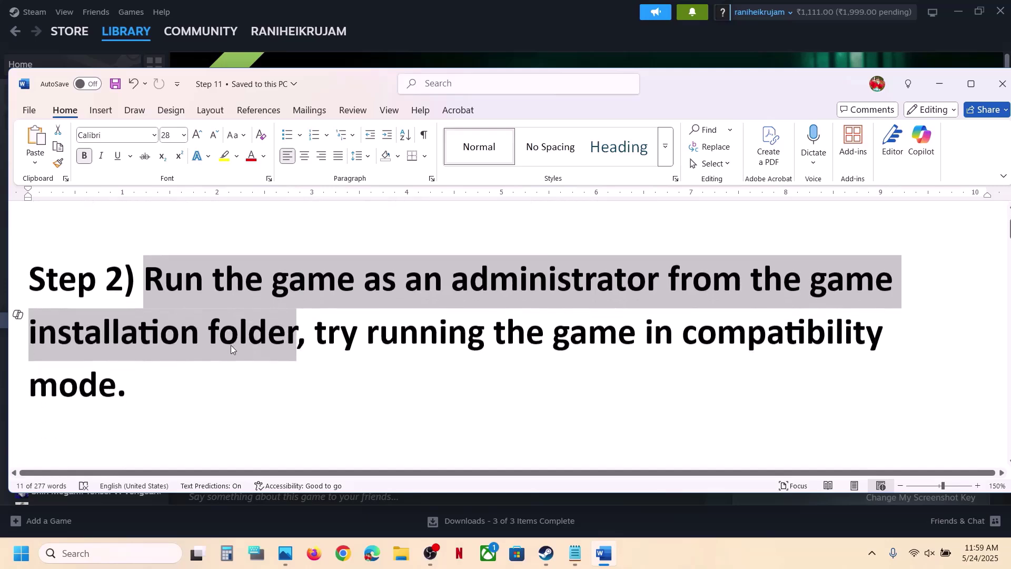
drag(144, 358, 404, 359)
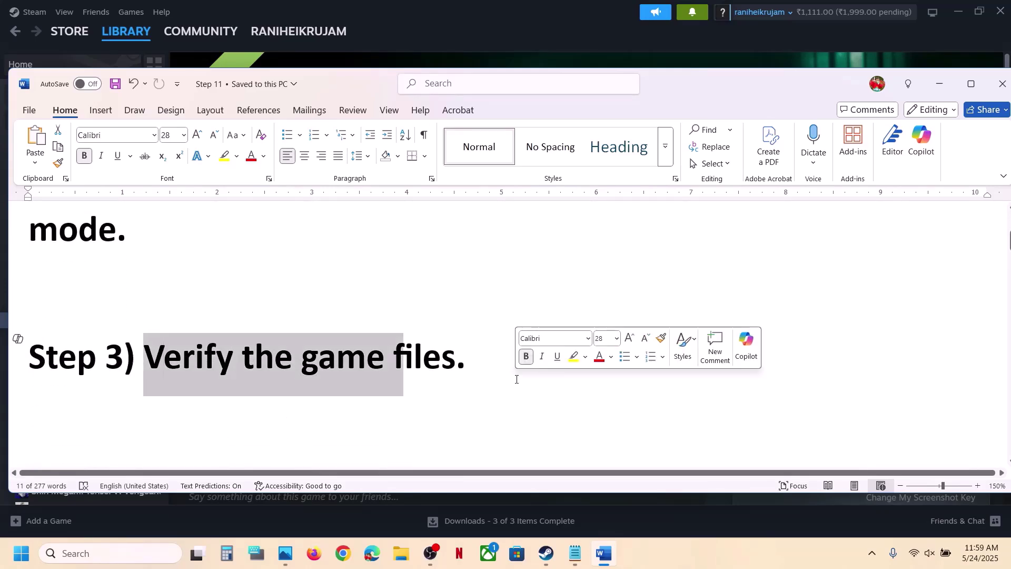
- View Quarantine Zone's Installed Files properties in Steam, then close them
click(517, 11)
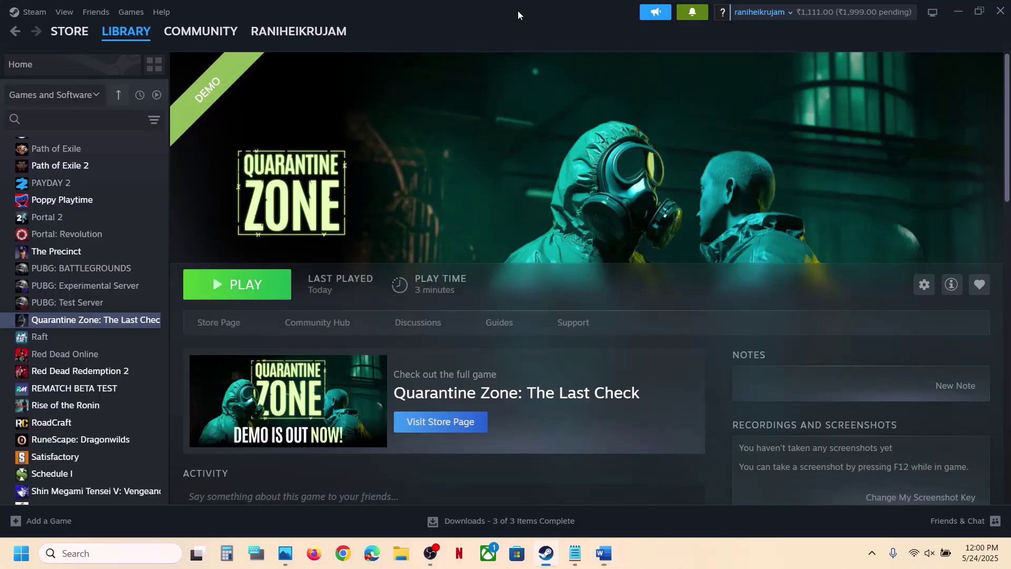
right_click(124, 319)
click(160, 416)
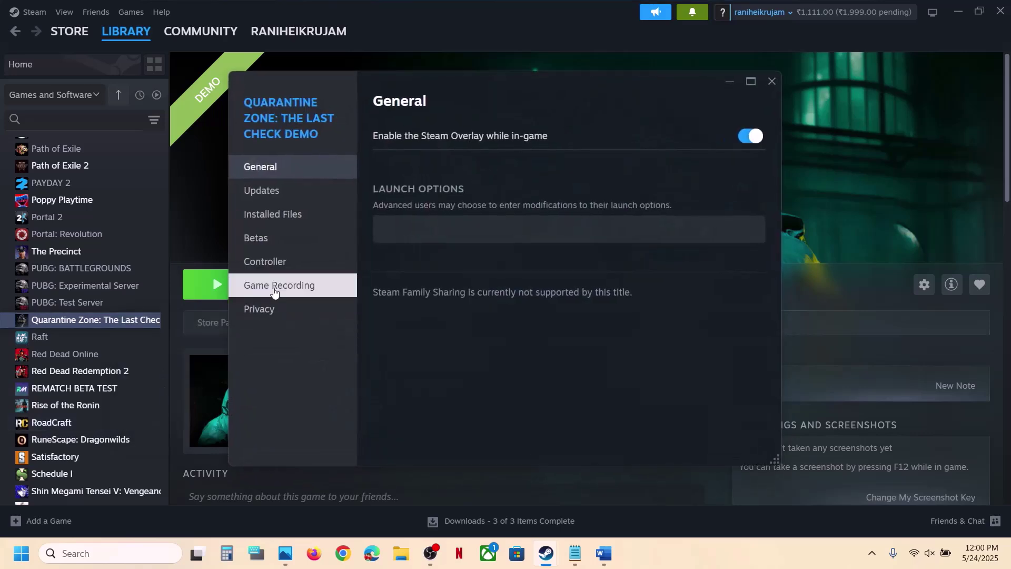
click(261, 225)
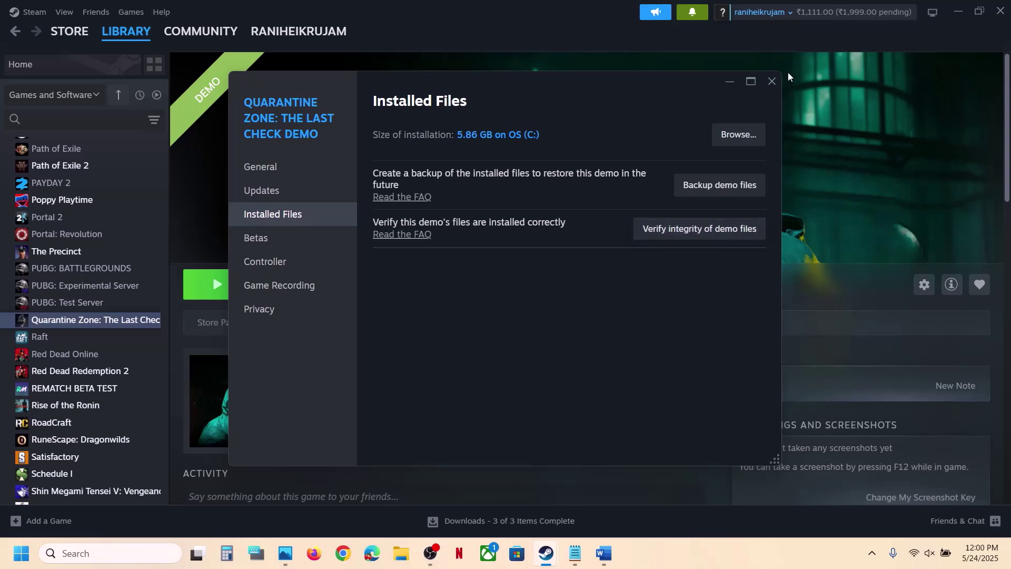
click(772, 80)
- Scroll Word to Step 4 and highlight its Windows Security and Firewall instruction
click(604, 554)
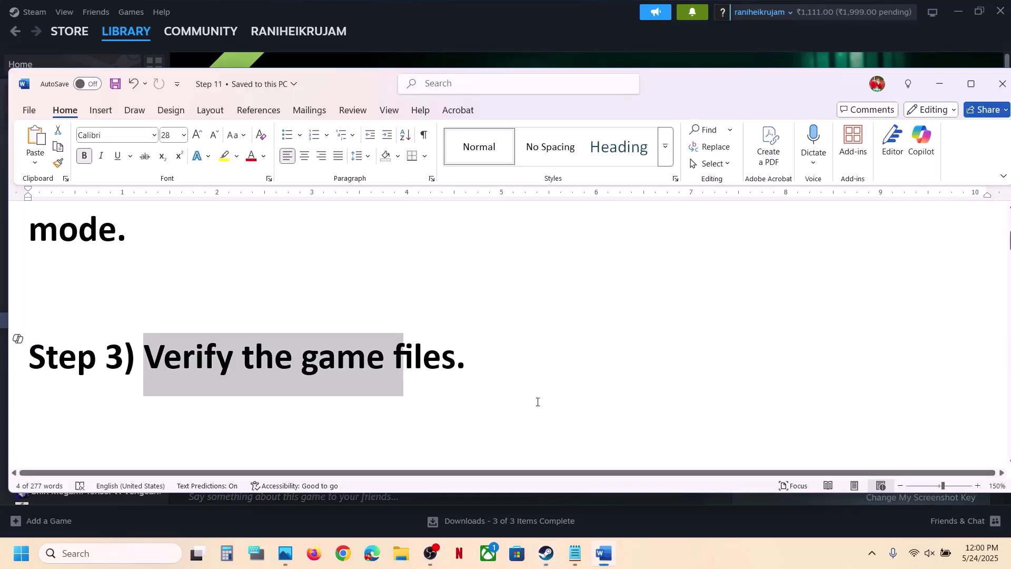
scroll(537, 402, down, 3)
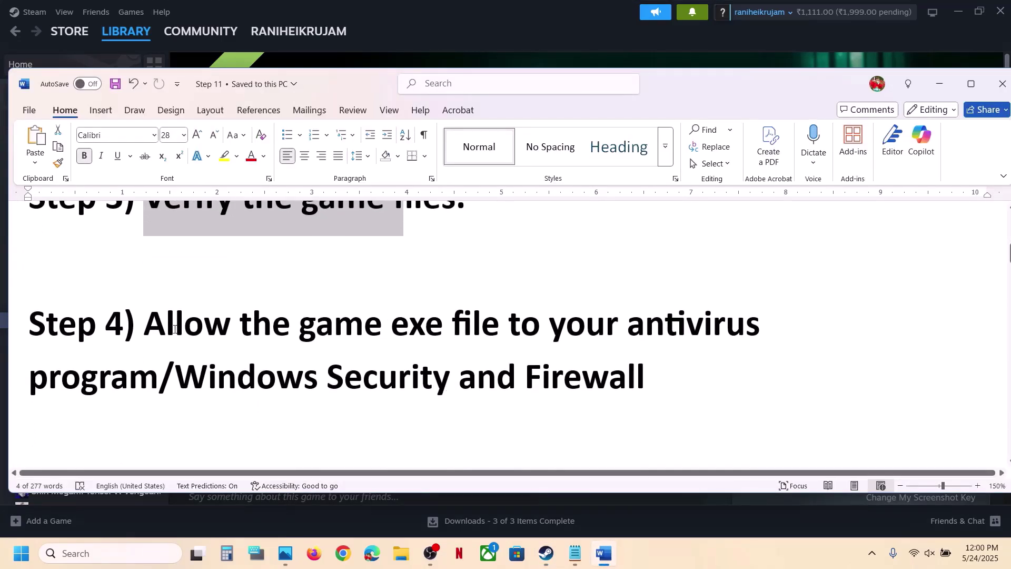
drag(174, 330, 156, 385)
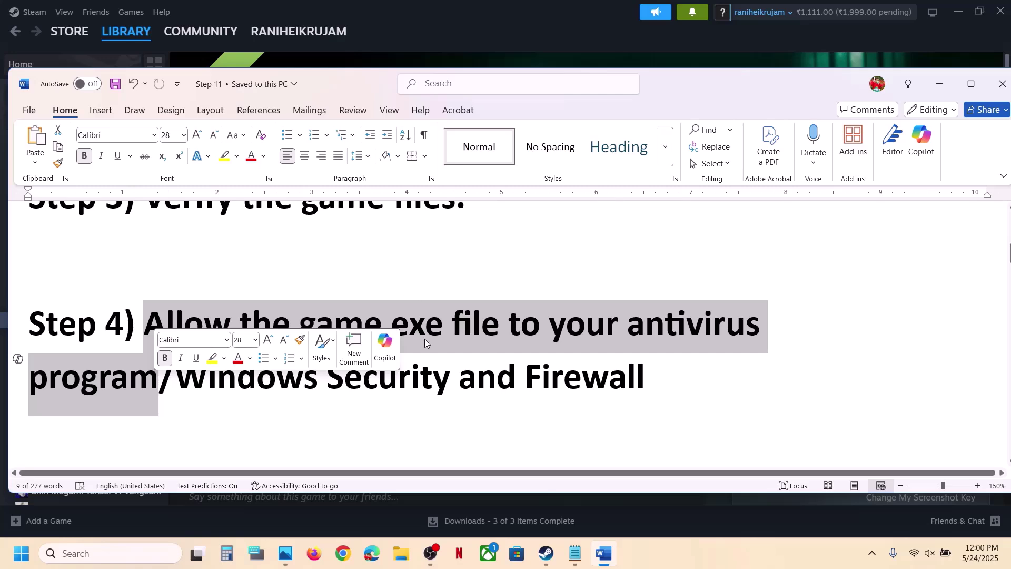
click(457, 374)
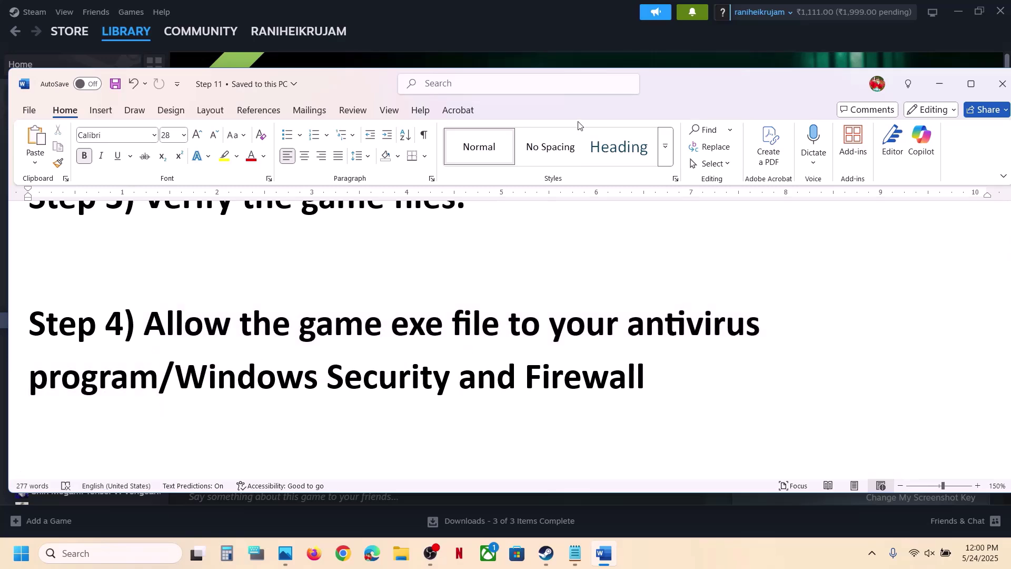
drag(208, 385, 609, 403)
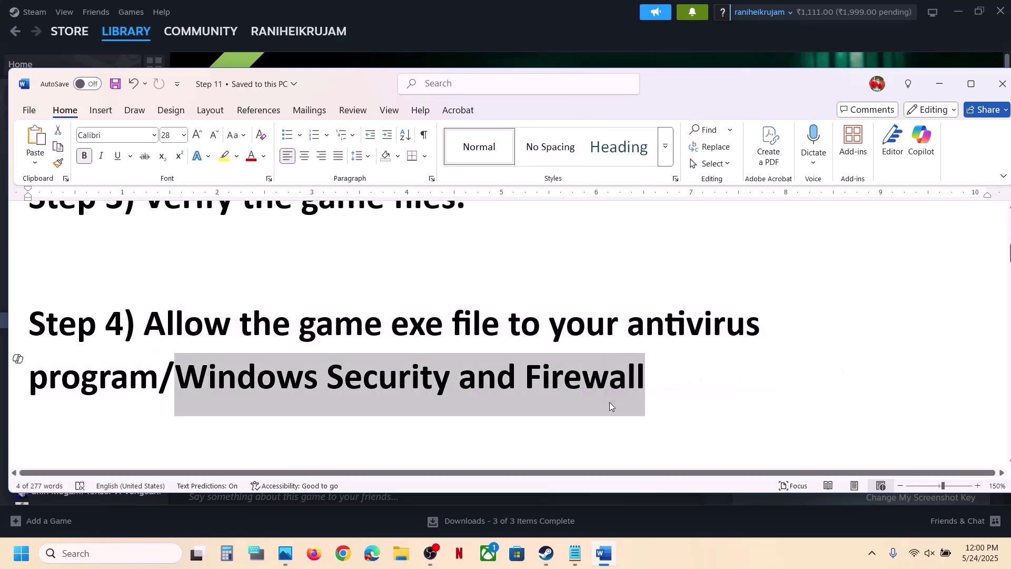
- Go through Windows Security's ransomware protection to the Controlled folder access allowed apps
key(super+i)
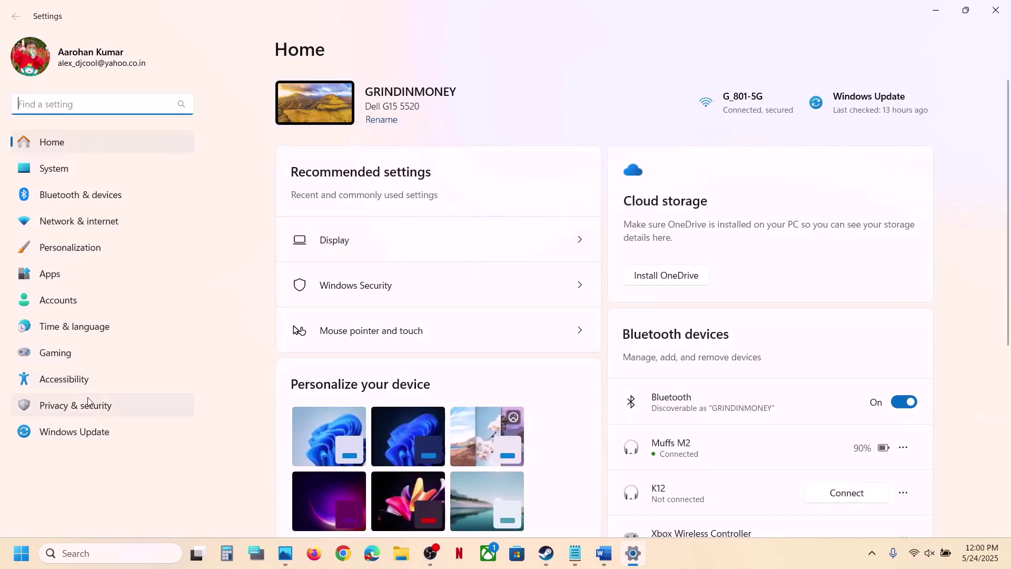
click(84, 409)
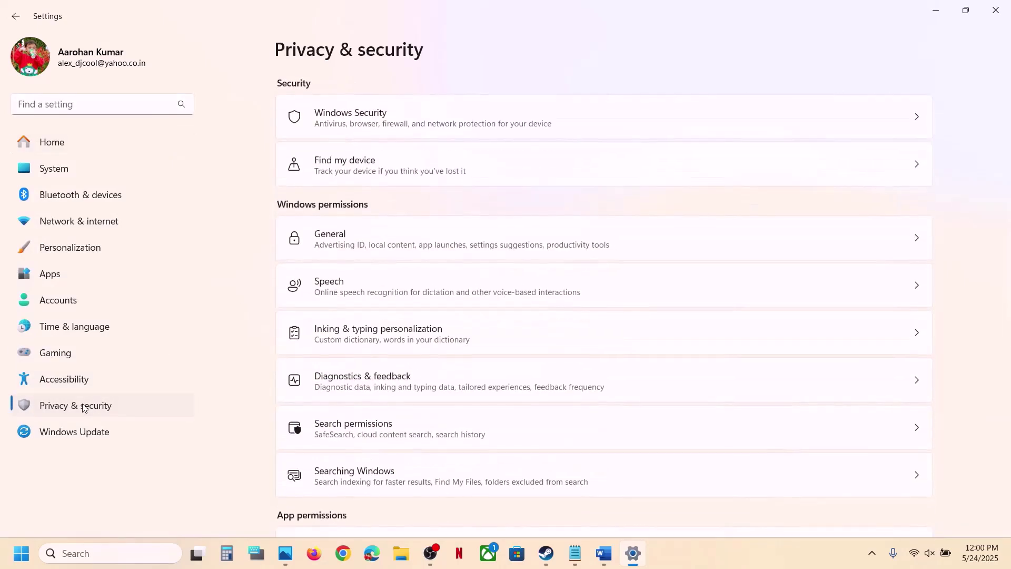
click(377, 133)
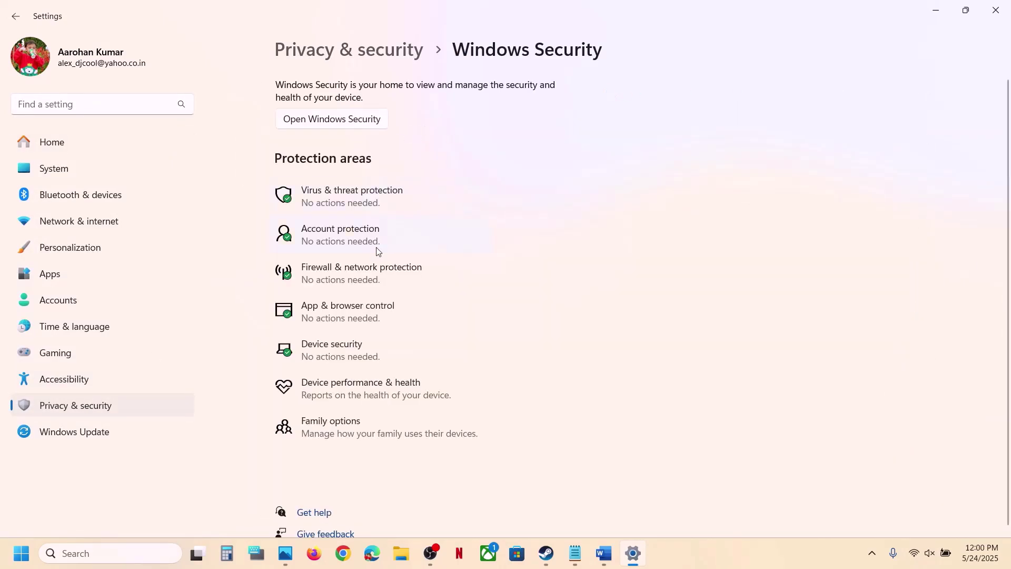
click(375, 192)
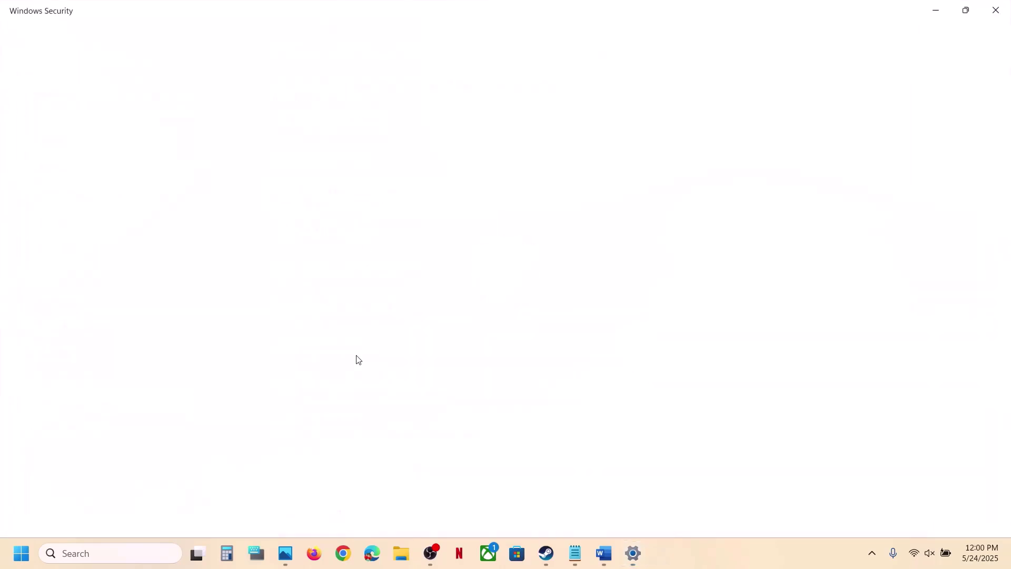
scroll(341, 528, down, 2)
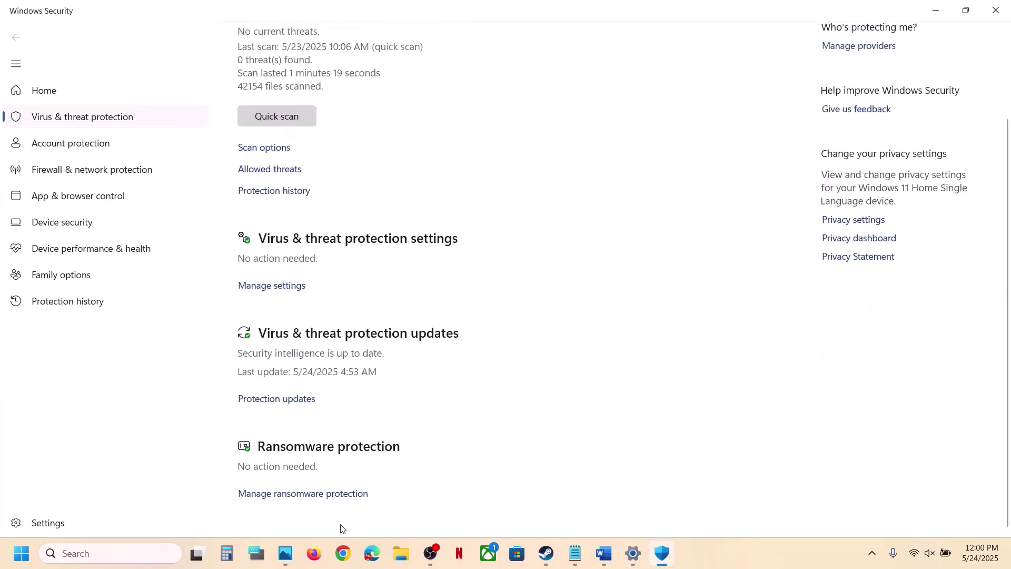
click(318, 495)
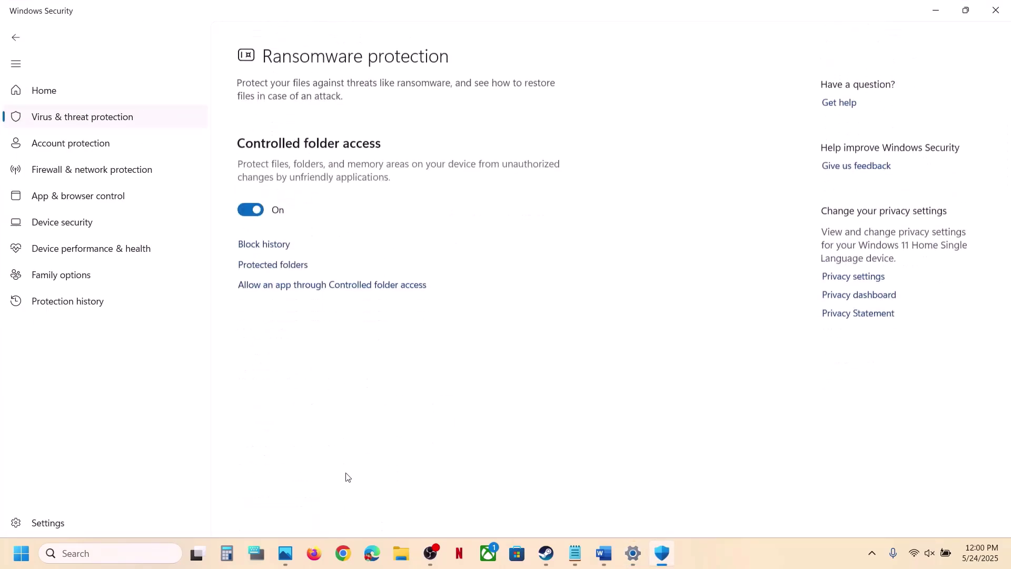
click(341, 279)
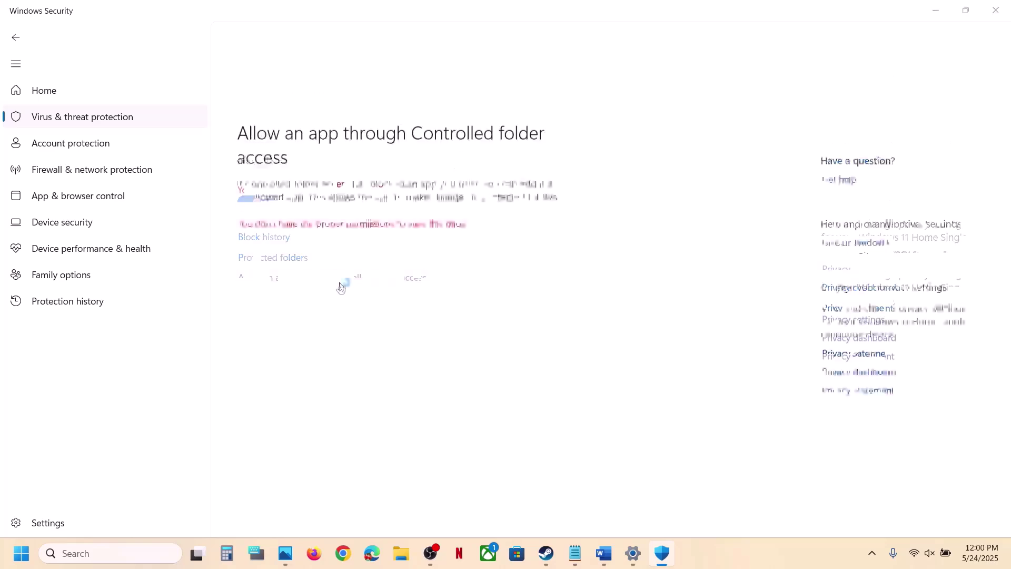
- Allow QZSim.exe from the Quarantine Zone The Last Check Demo folder through Controlled folder access
scroll(348, 169, down, 3)
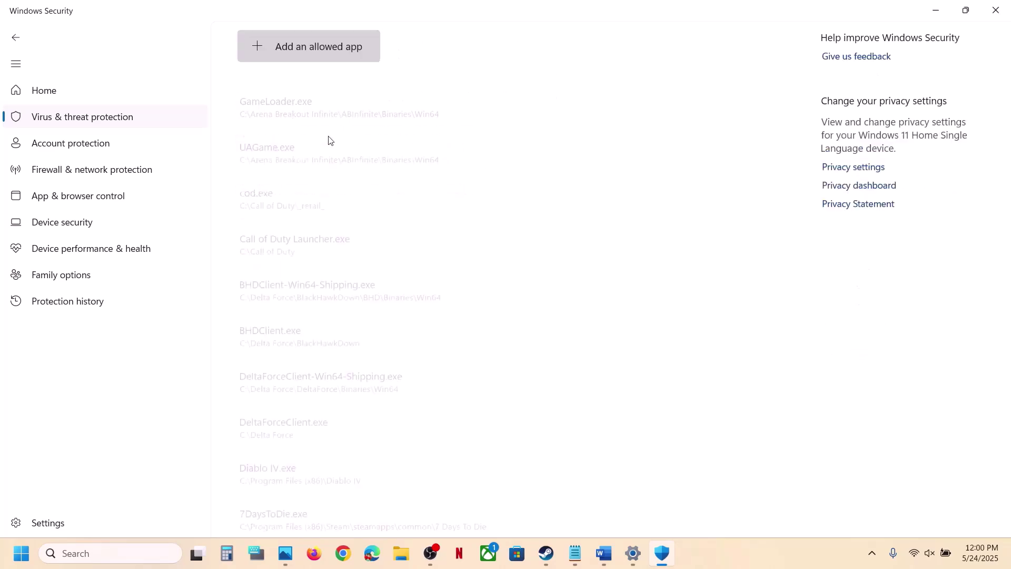
click(318, 57)
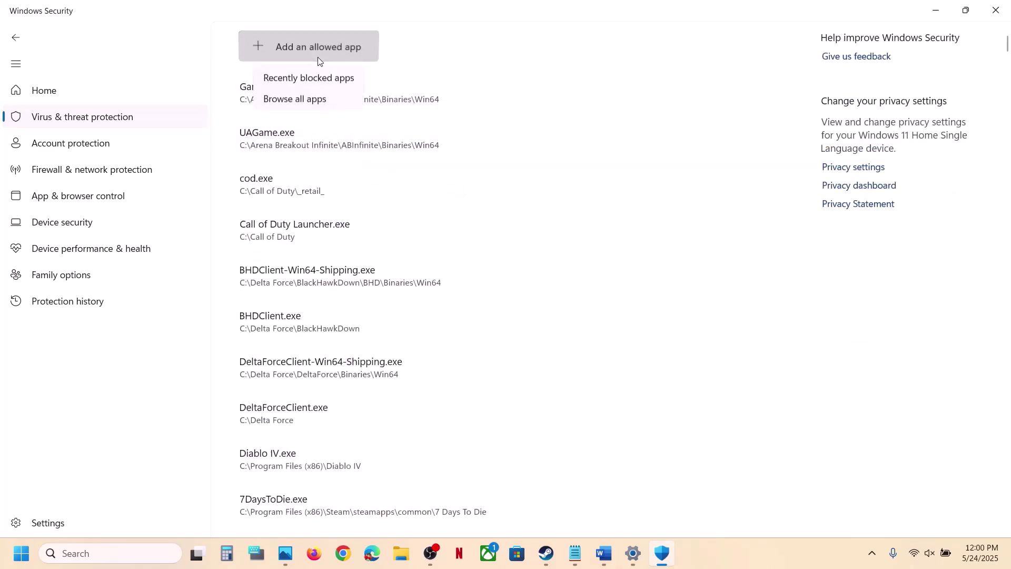
click(303, 96)
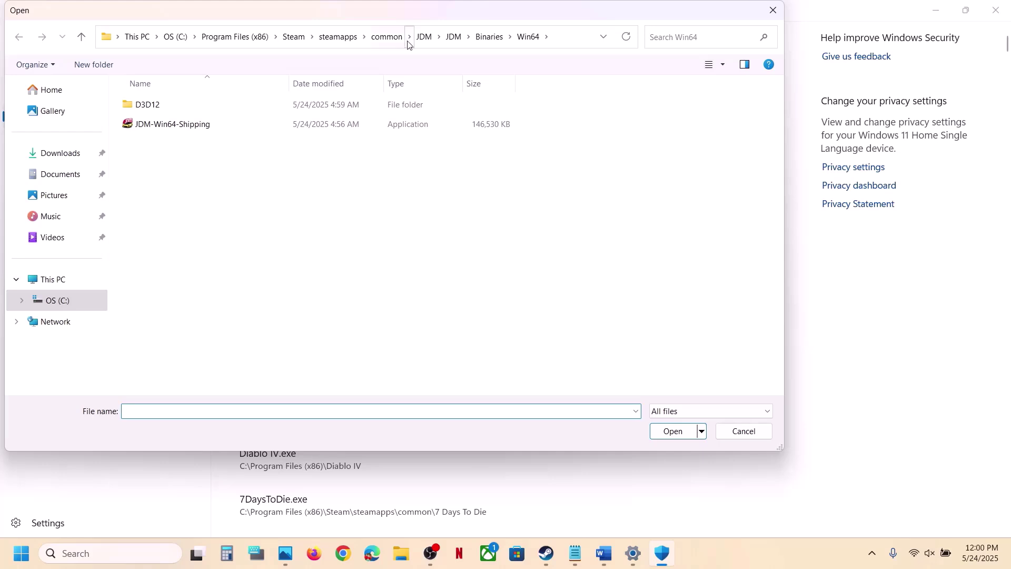
click(386, 38)
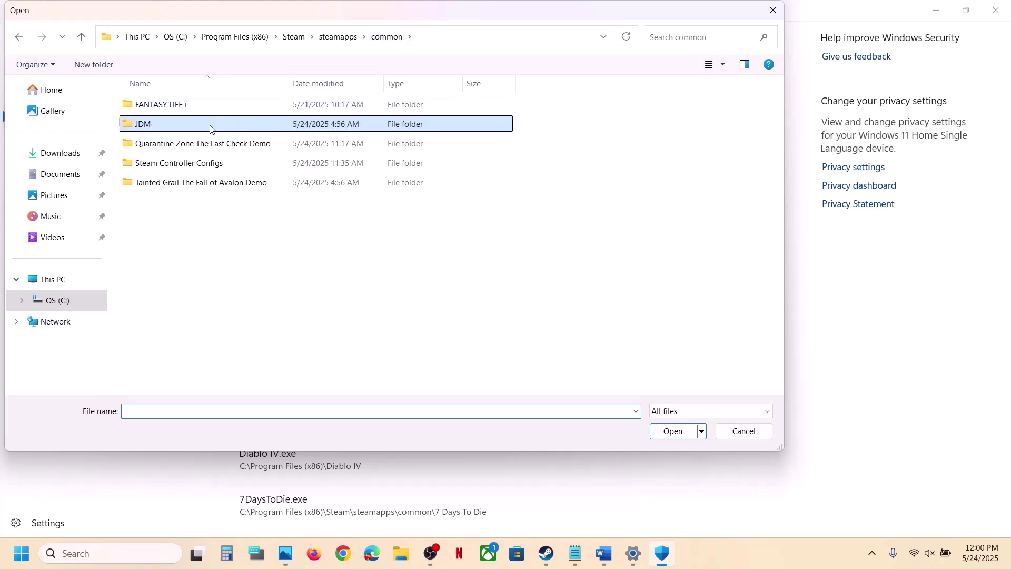
click(189, 148)
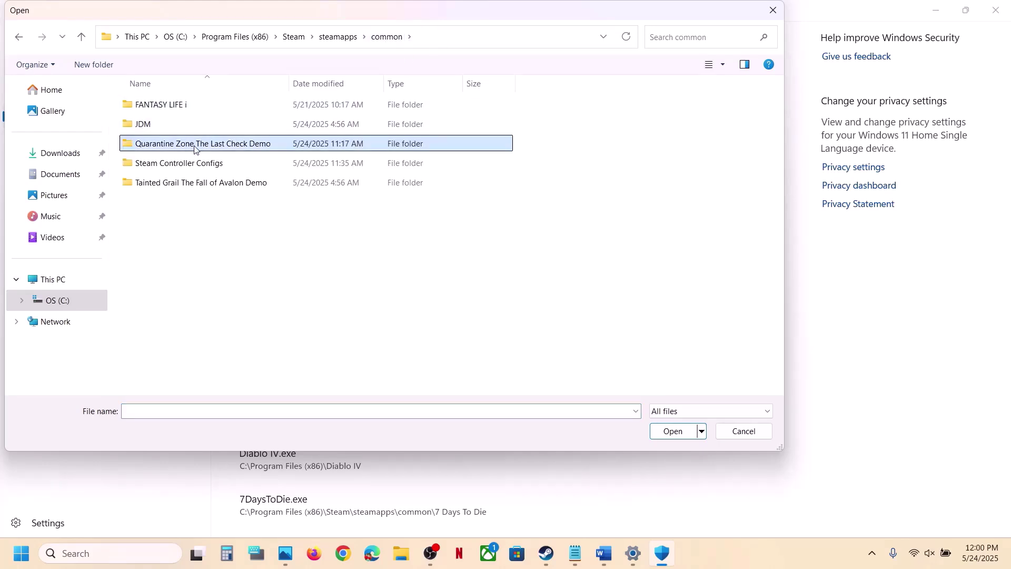
double_click(195, 149)
click(449, 47)
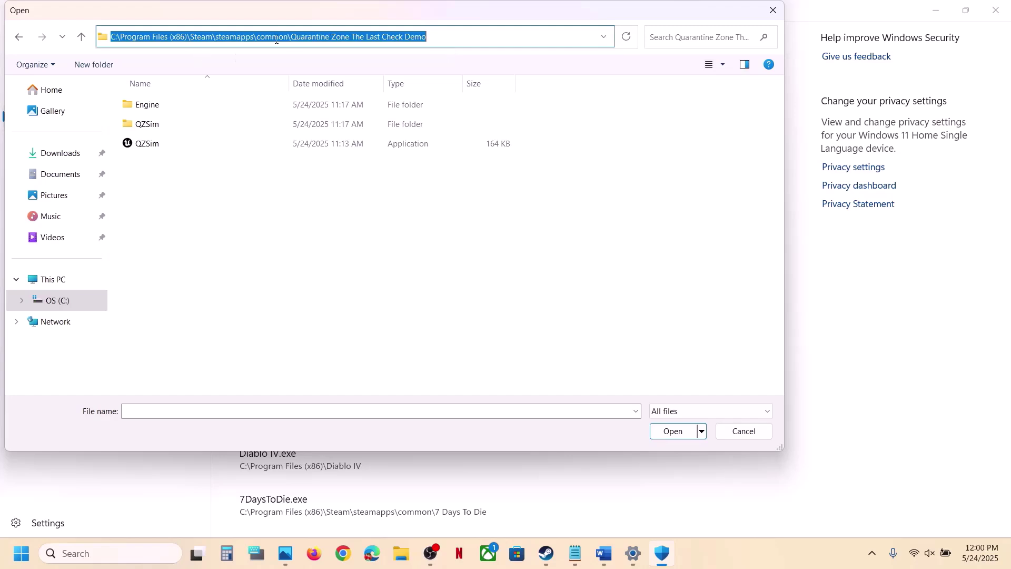
click(154, 145)
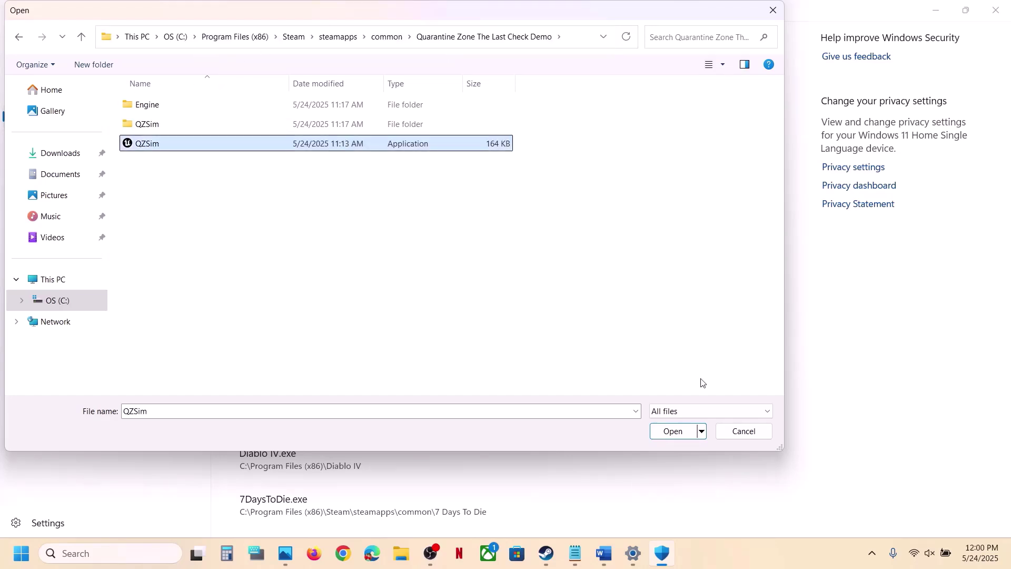
click(667, 433)
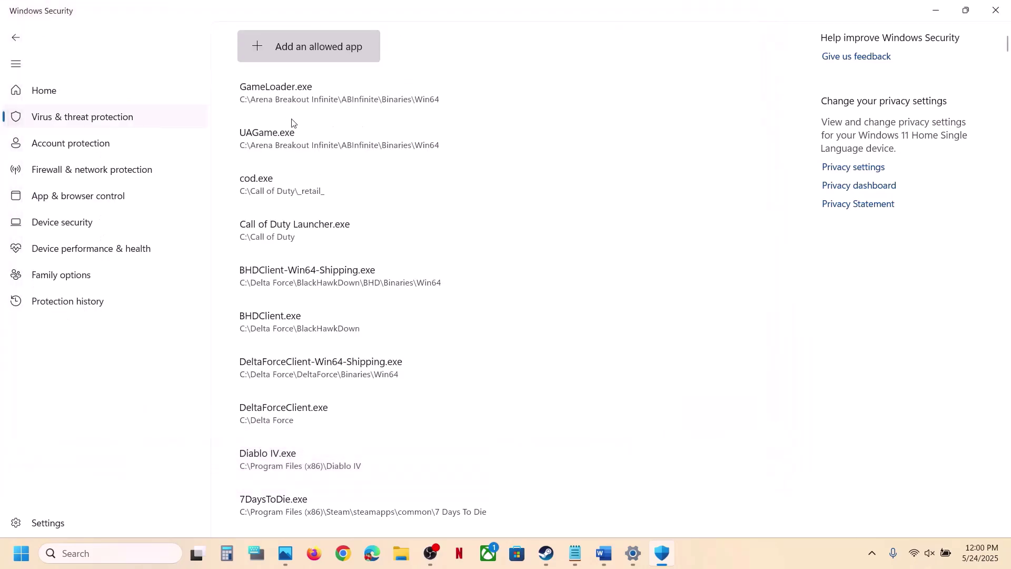
- Allow QZSim\Binaries\Win64\QZSim-Win64-Shipping.exe through Controlled folder access
click(302, 52)
click(324, 106)
double_click(156, 124)
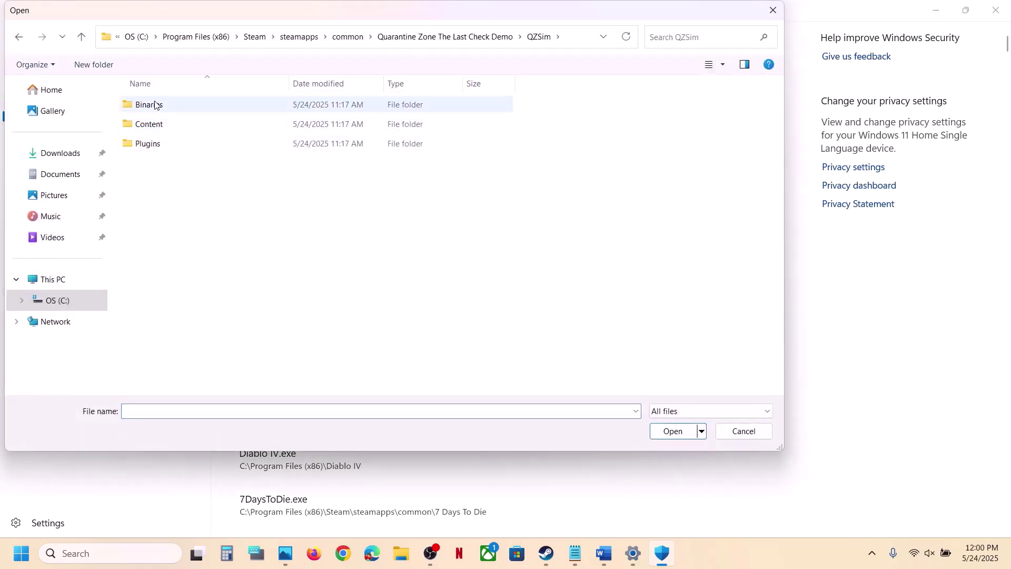
double_click(154, 105)
double_click(155, 105)
click(175, 144)
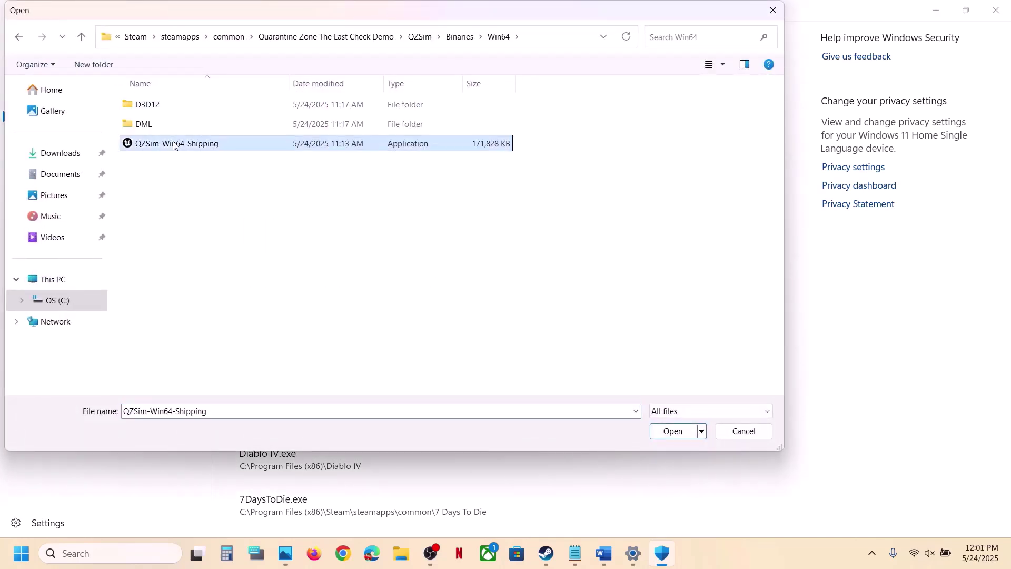
click(671, 432)
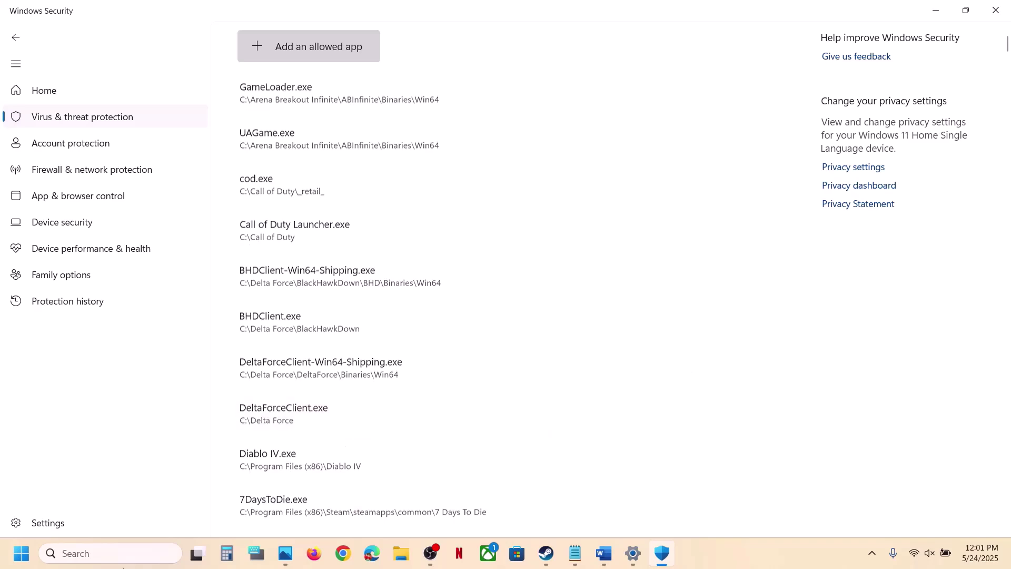
- Open Windows Defender Firewall's allowed apps list from Control Panel and unlock it for changes
click(121, 554)
text(control)
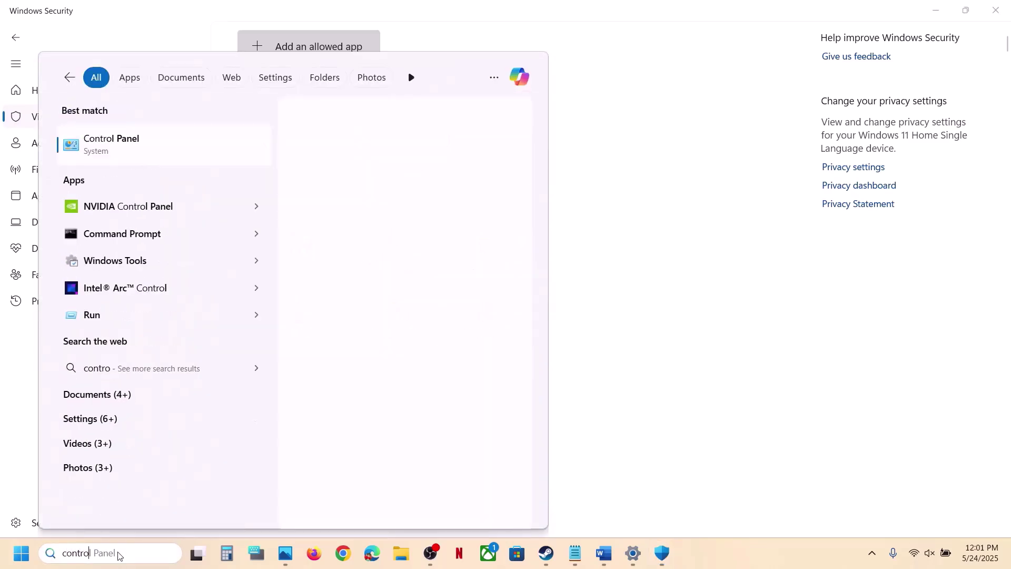
key(Return)
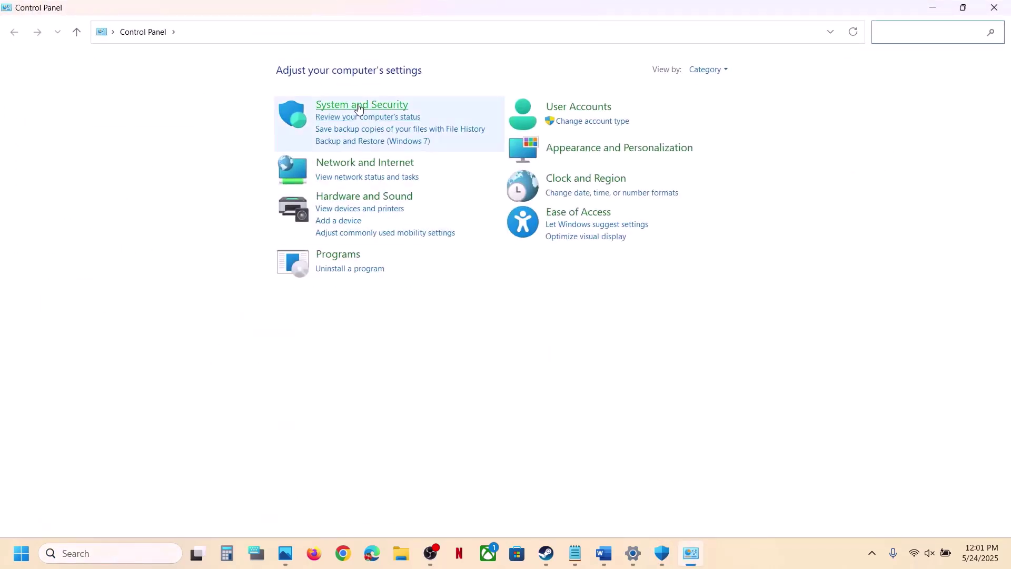
click(361, 105)
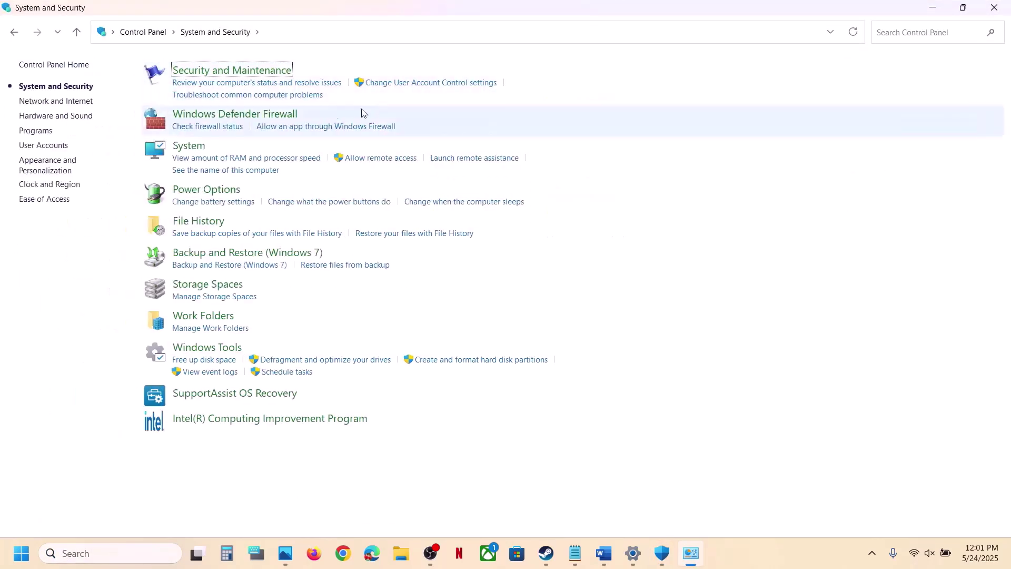
click(266, 114)
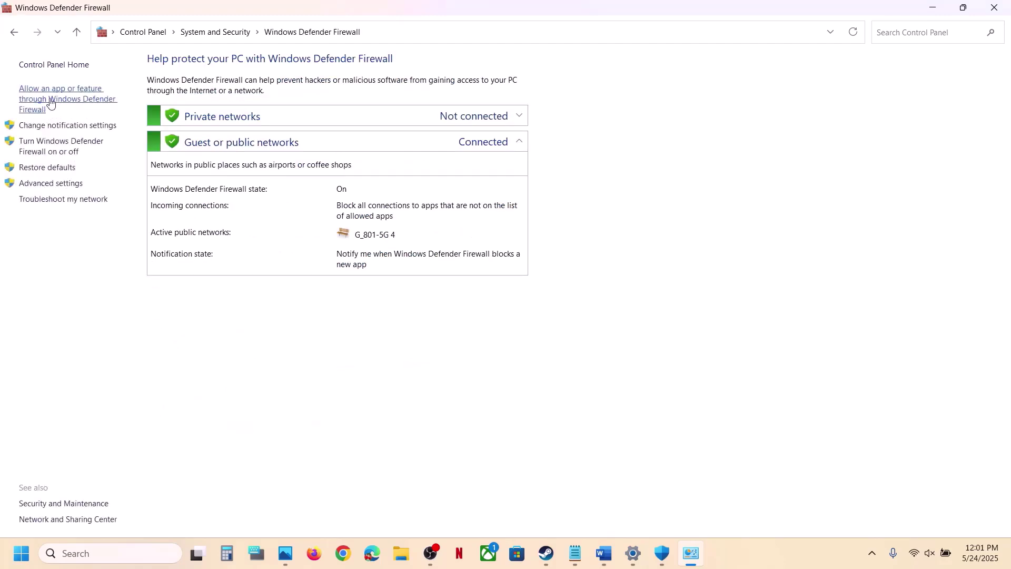
click(65, 101)
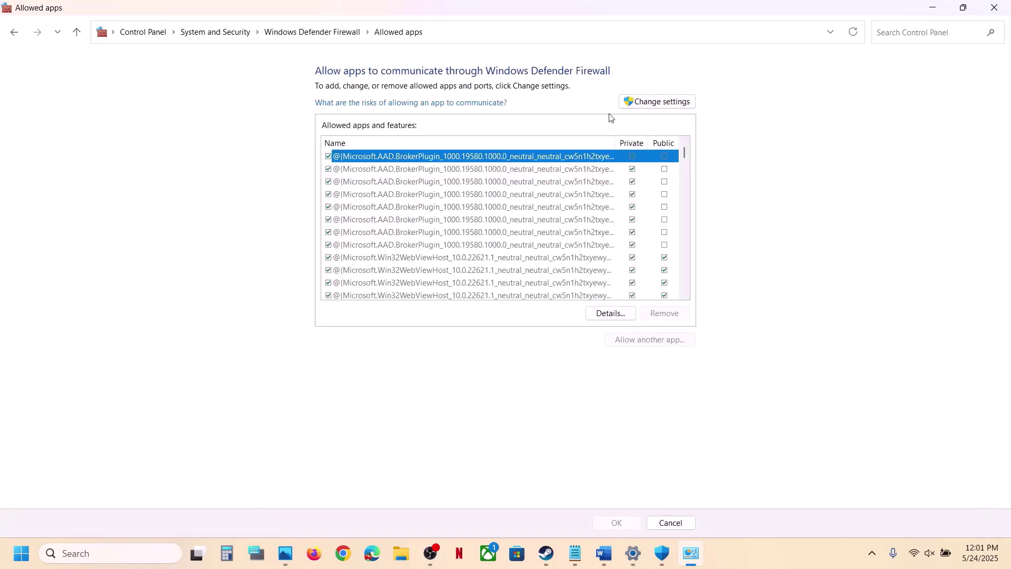
click(661, 101)
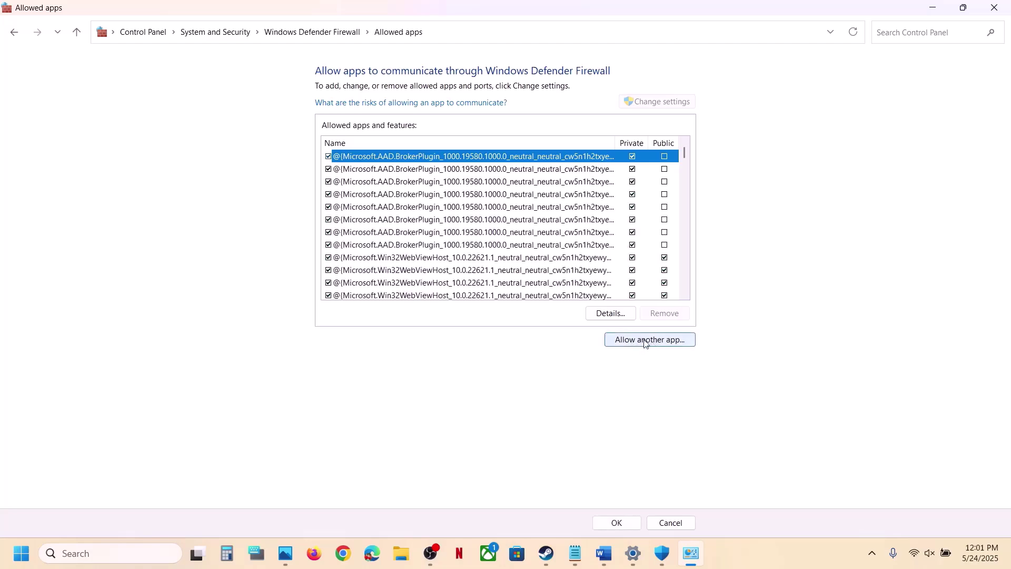
- Try adding QZSim.exe as a firewall exception; it is already listed
click(648, 343)
click(592, 338)
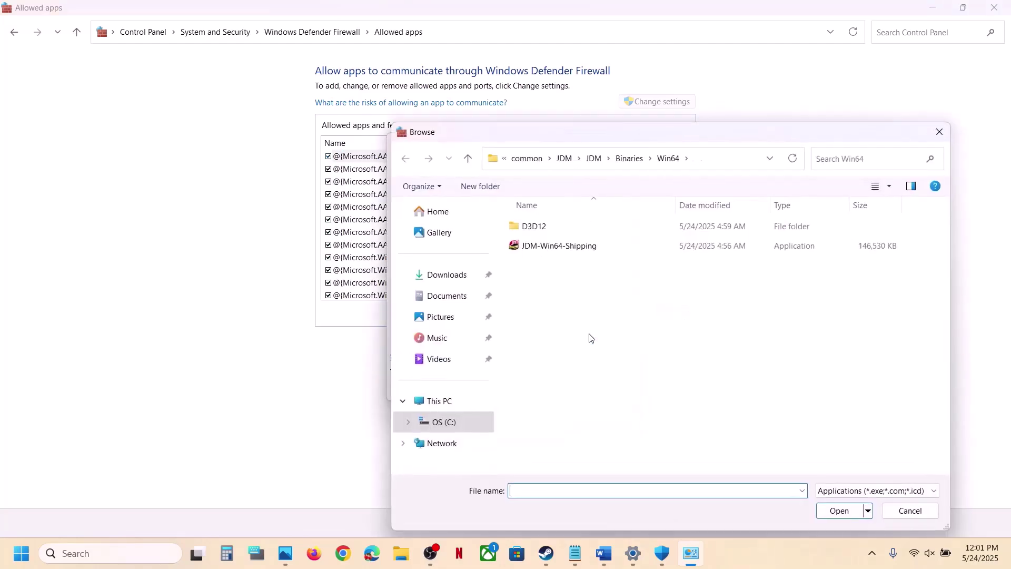
click(527, 158)
double_click(549, 266)
click(541, 264)
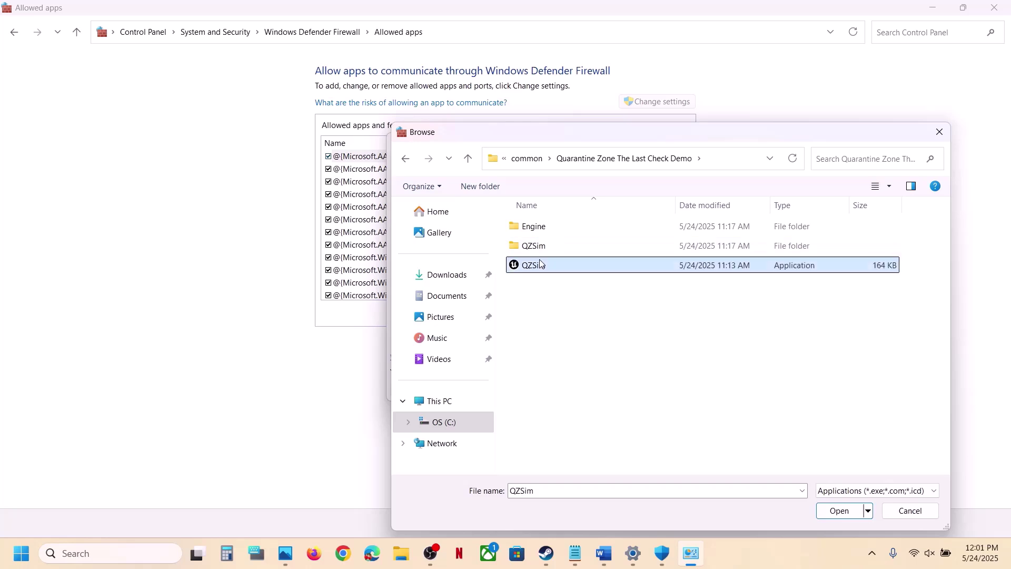
click(843, 512)
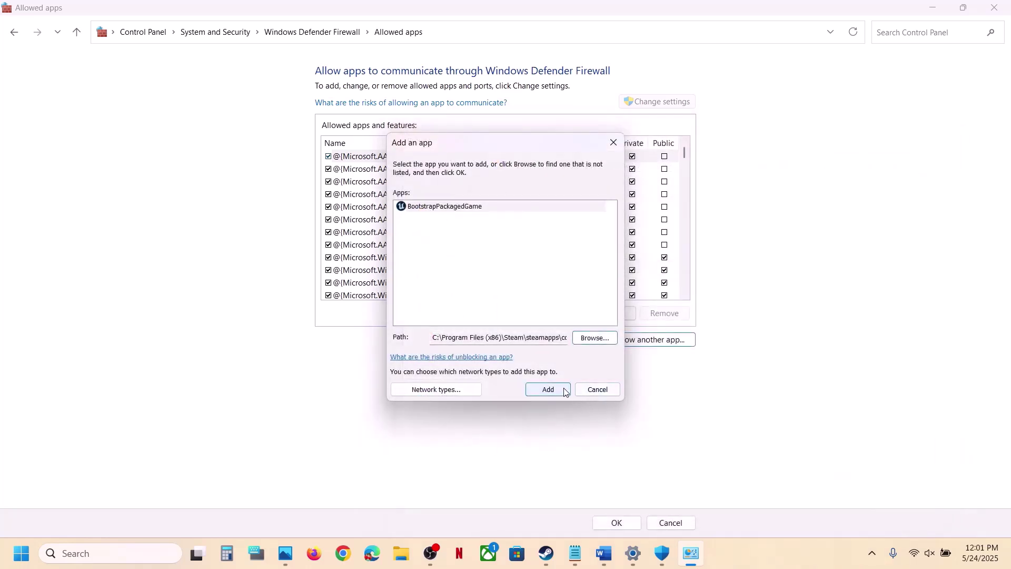
click(563, 390)
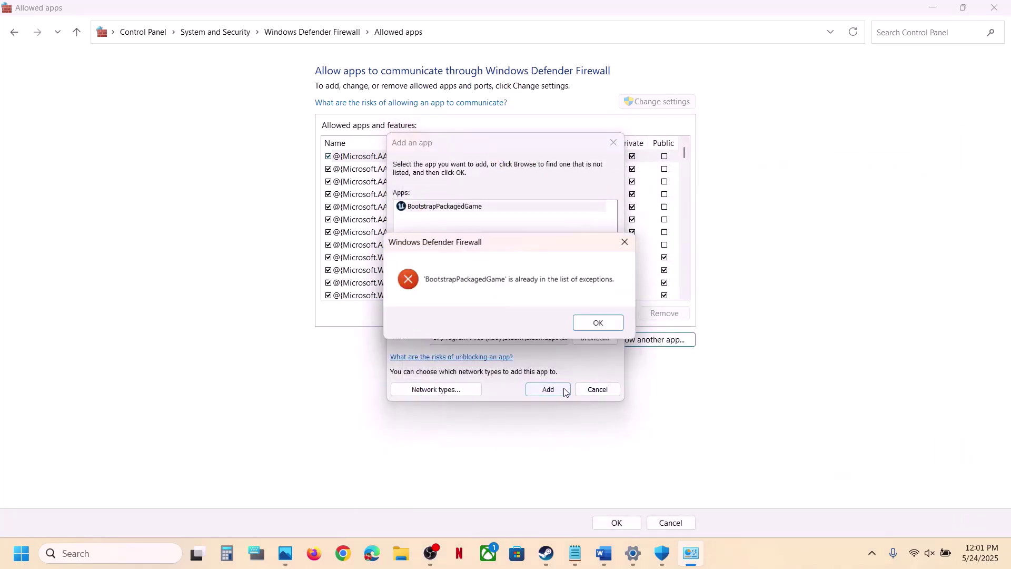
click(586, 325)
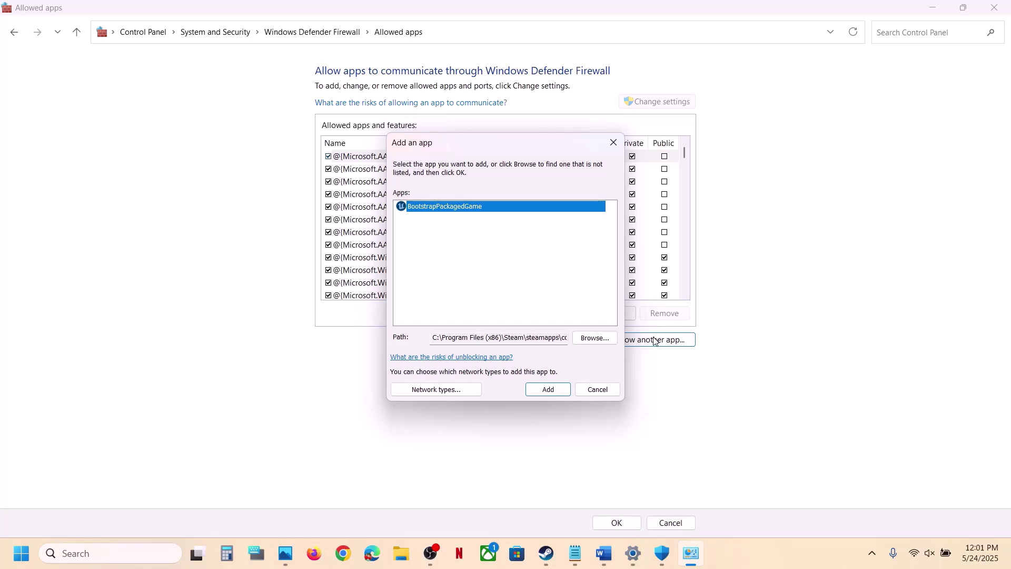
- Try adding QZSim-Win64-Shipping.exe as a firewall exception; it is already listed too
click(595, 337)
double_click(534, 243)
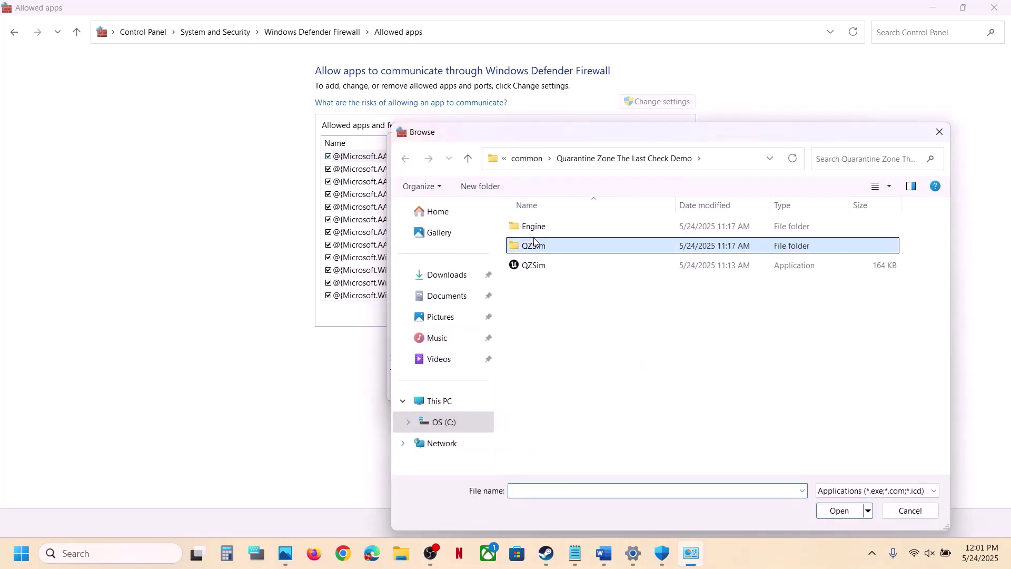
double_click(535, 226)
double_click(535, 226)
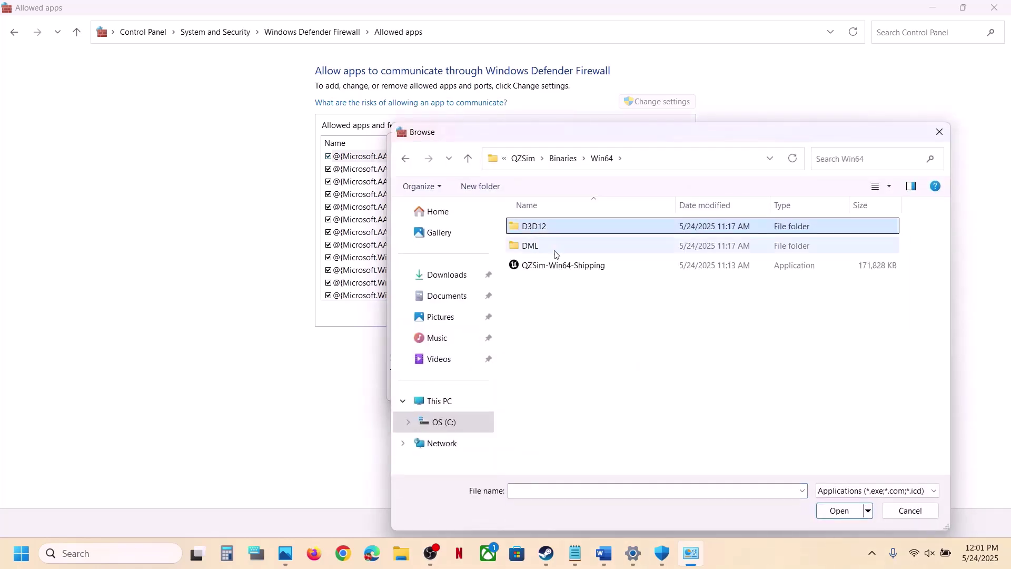
click(544, 268)
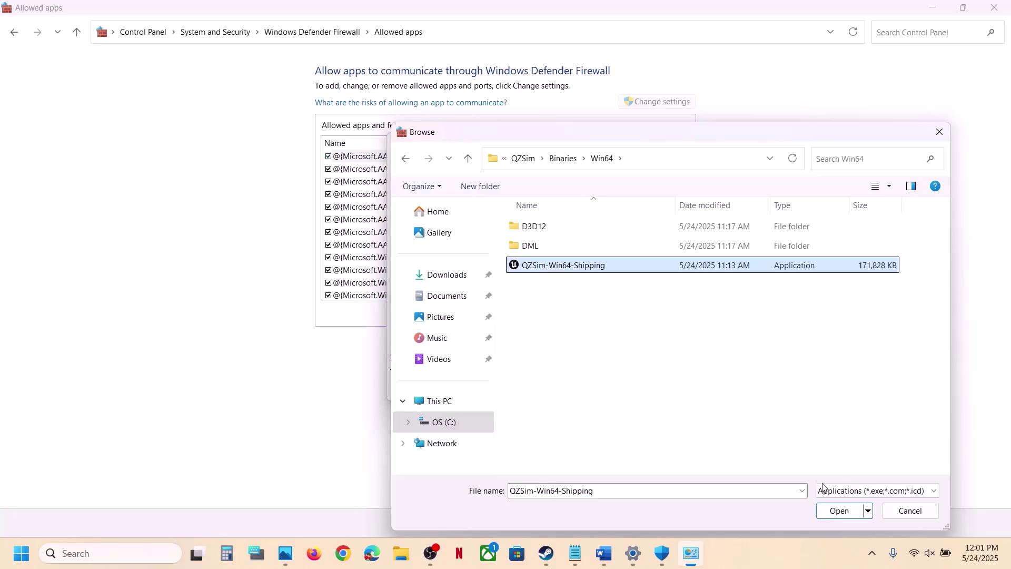
click(840, 514)
click(550, 390)
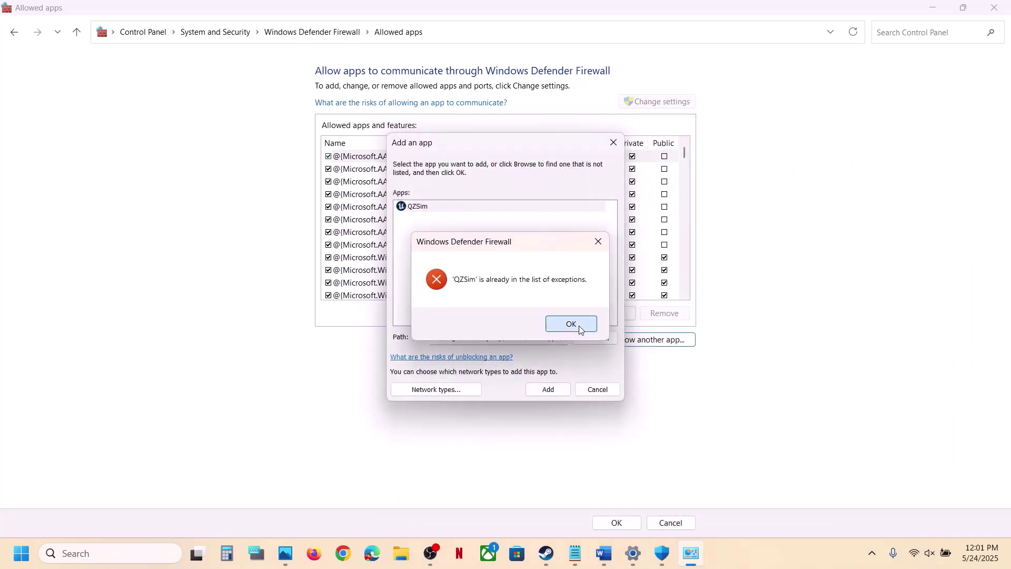
click(578, 325)
click(617, 142)
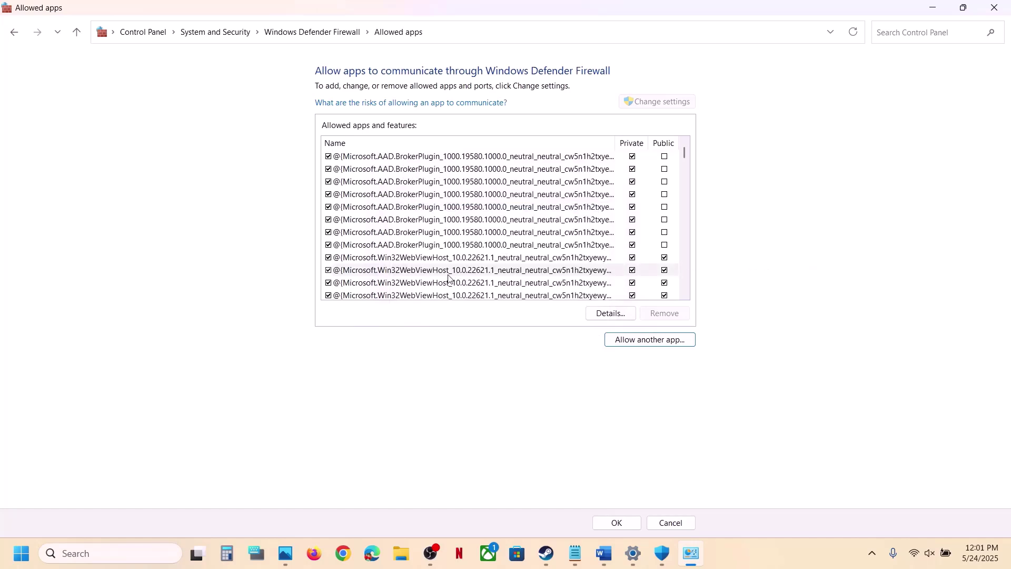
- Confirm the QZSim entry in the allowed apps list and close Control Panel
click(448, 272)
key(q)
key(Down)
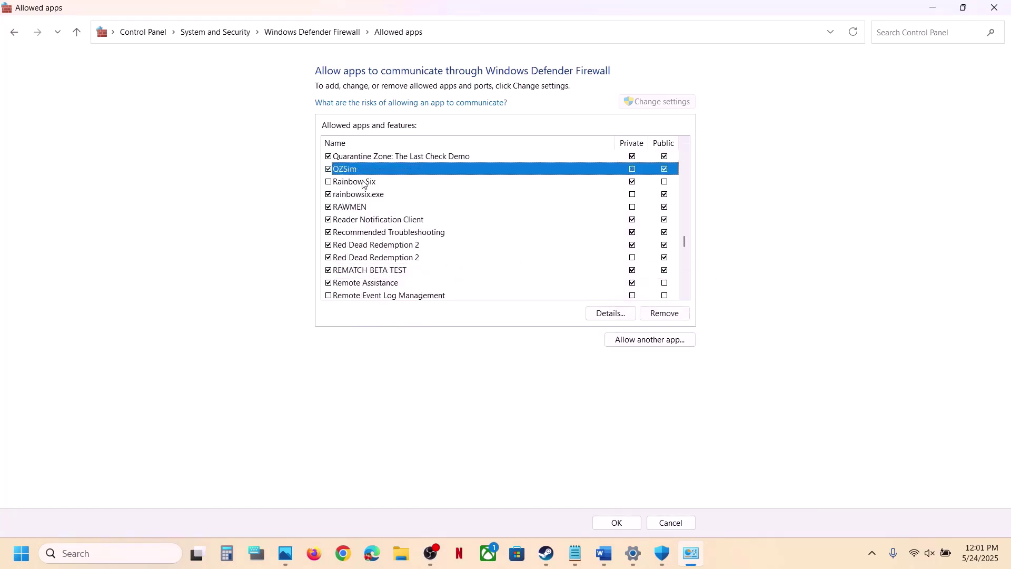
click(996, 8)
- Close Windows Security and Settings, then highlight Step 5's clean graphics driver phrase, NVIDIA link and AMD link
click(997, 9)
click(998, 11)
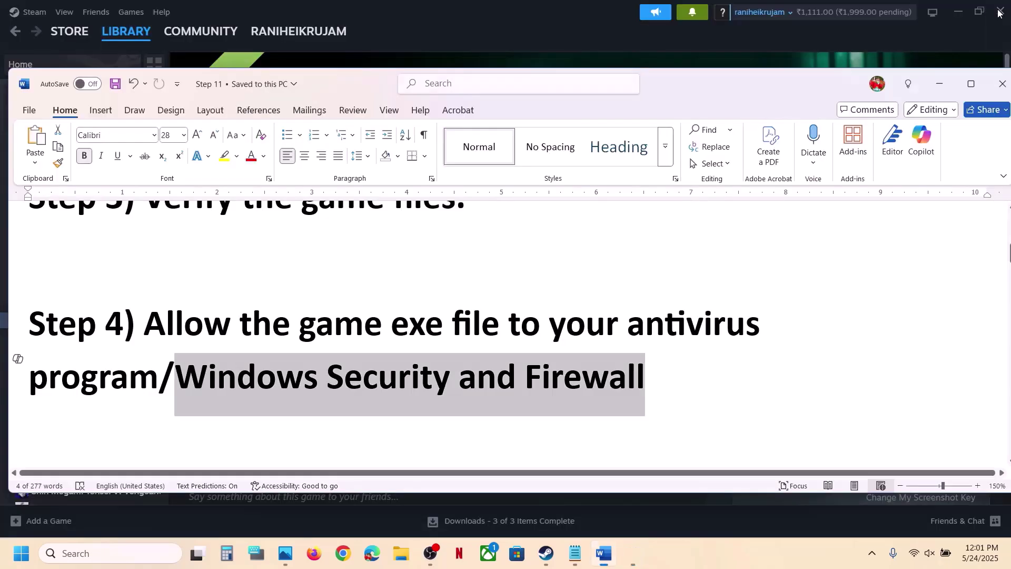
scroll(449, 335, down, 3)
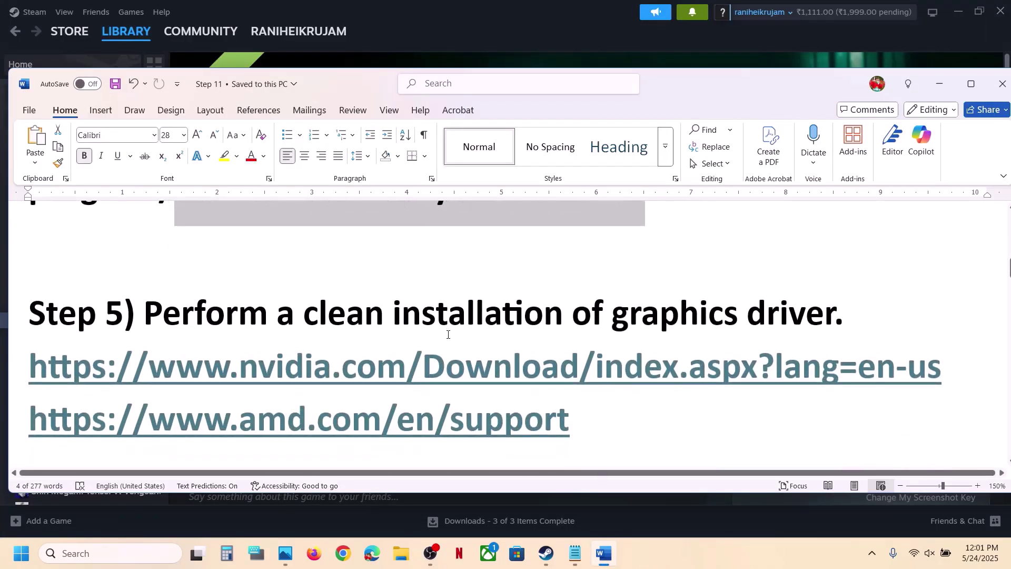
drag(312, 315, 848, 316)
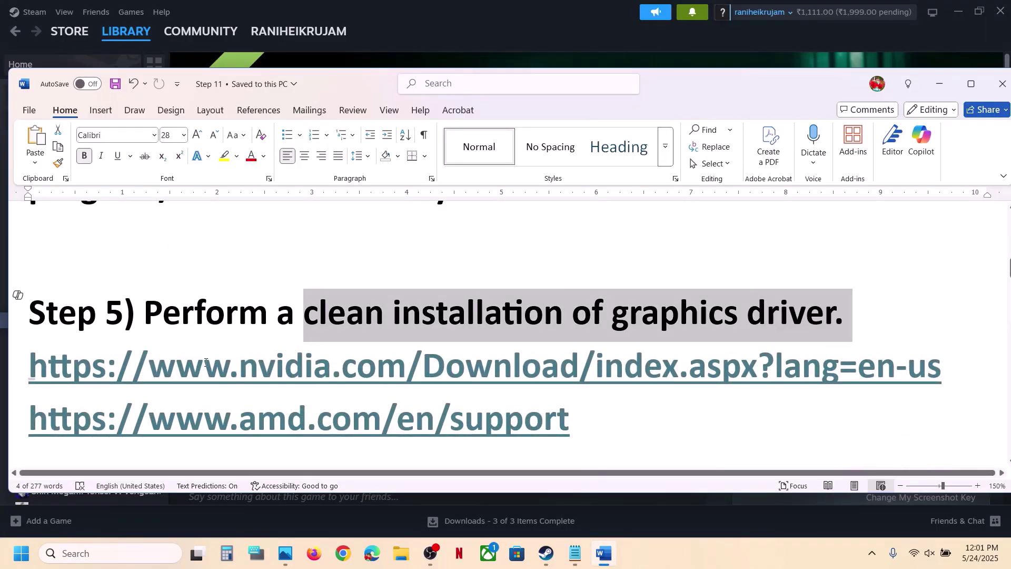
drag(205, 362, 678, 395)
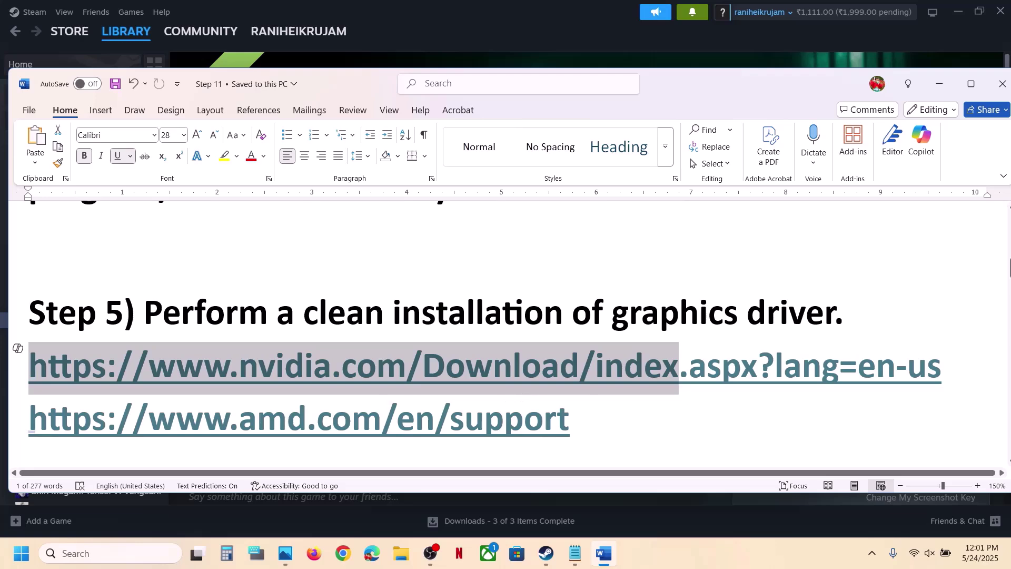
drag(232, 422, 523, 421)
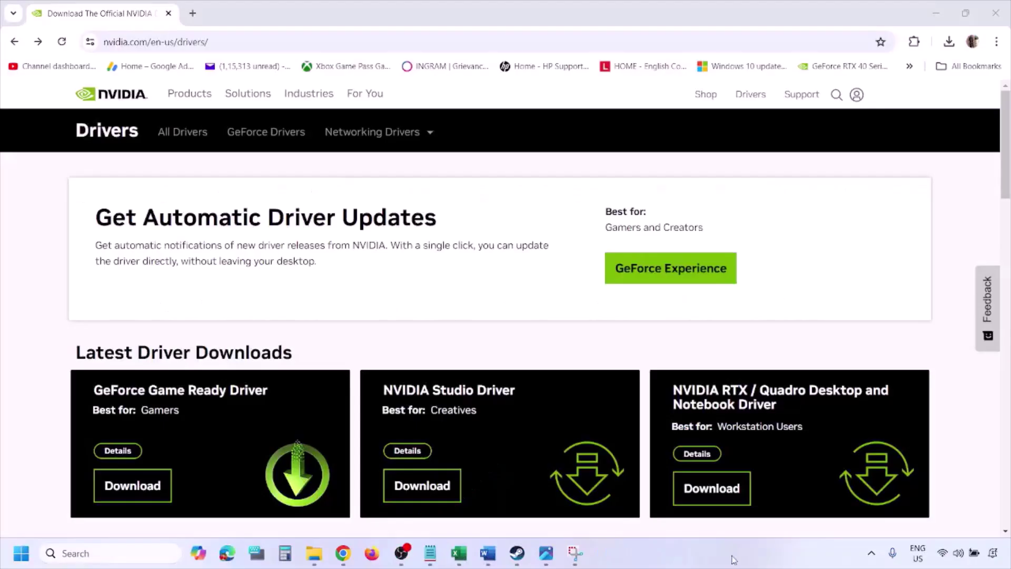
- Search NVIDIA drivers for the GeForce RTX 3050 Laptop GPU on Windows 11, English (US)
scroll(236, 323, down, 8)
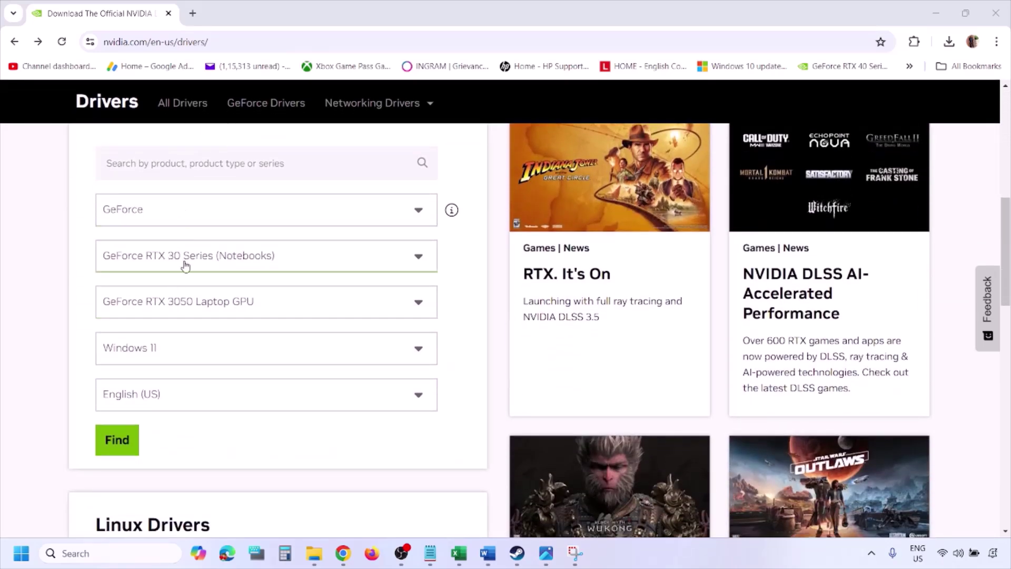
click(168, 353)
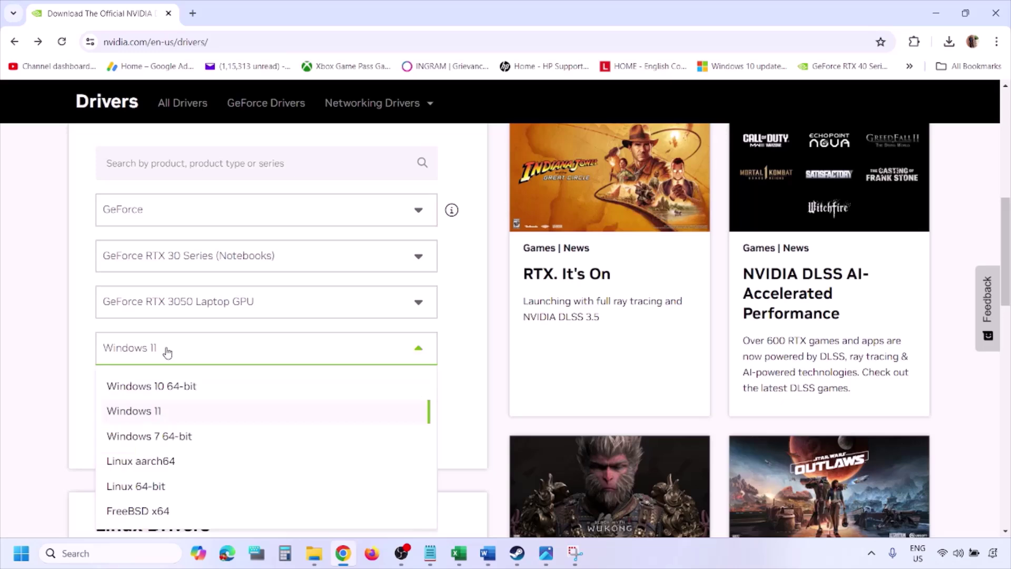
click(148, 412)
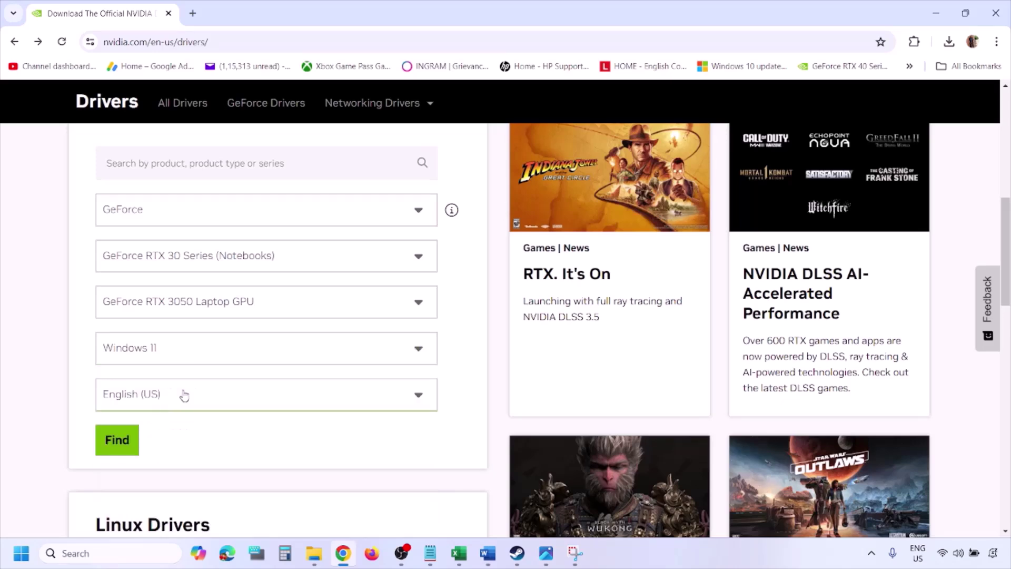
click(120, 444)
click(547, 558)
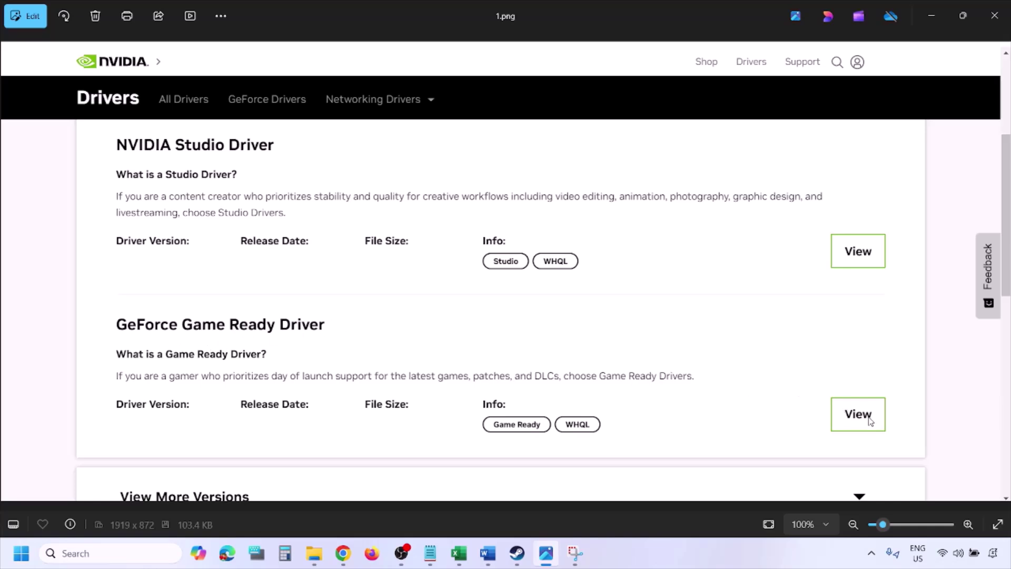
- Page through screenshots 1.png to 5.png to the clean-installation option, then show the restart options
key(Right)
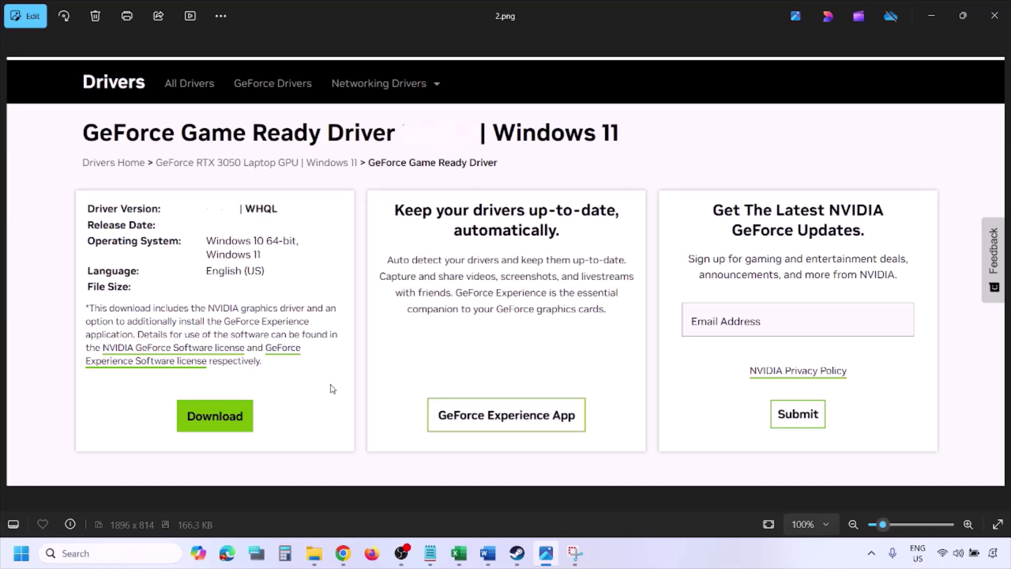
key(Right)
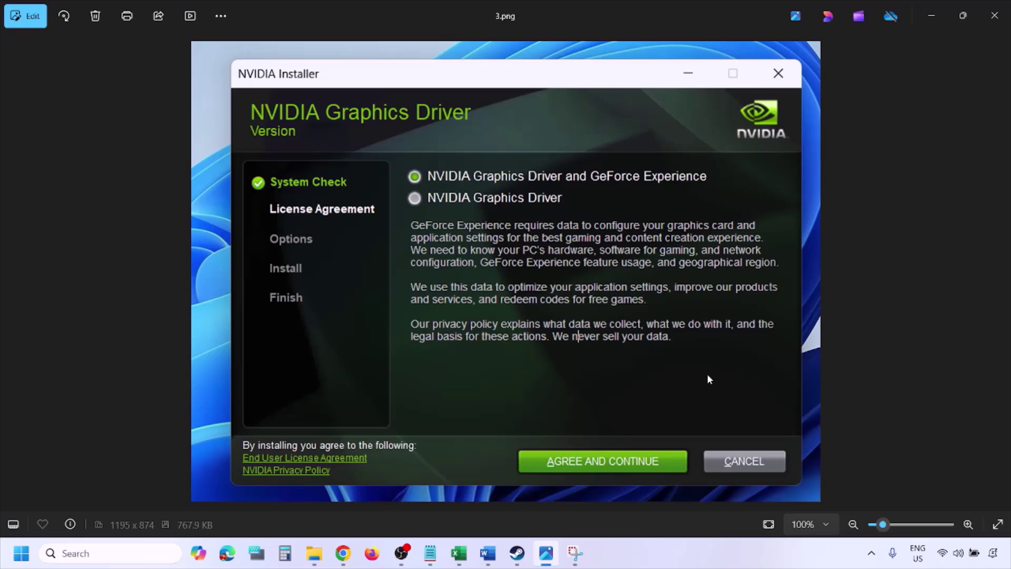
key(Right)
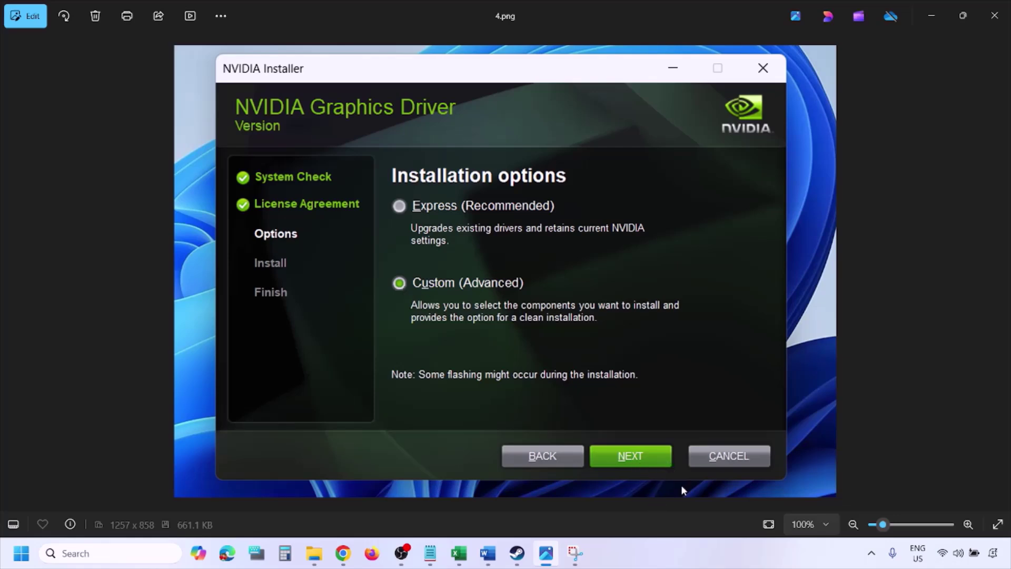
key(Right)
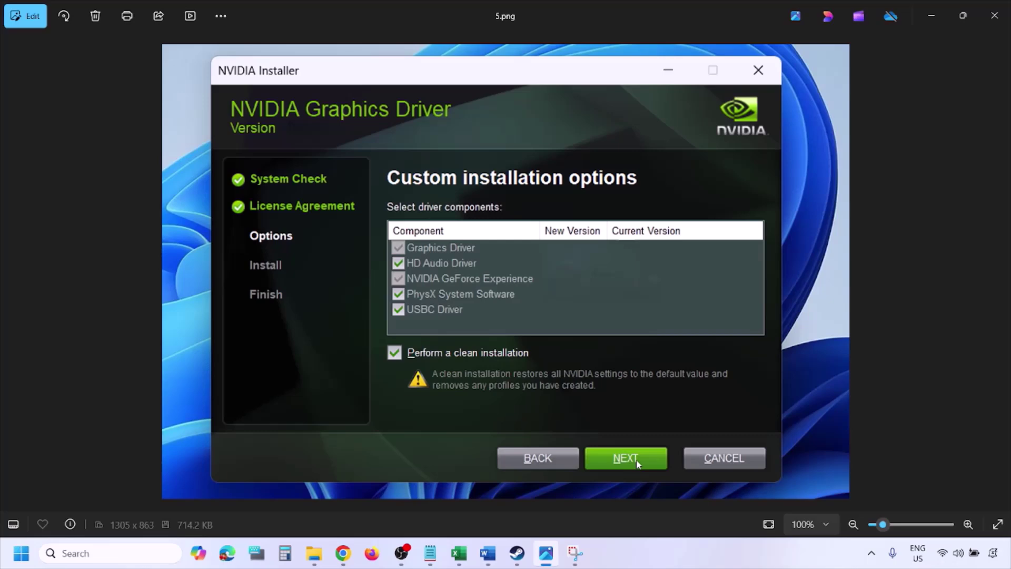
click(21, 553)
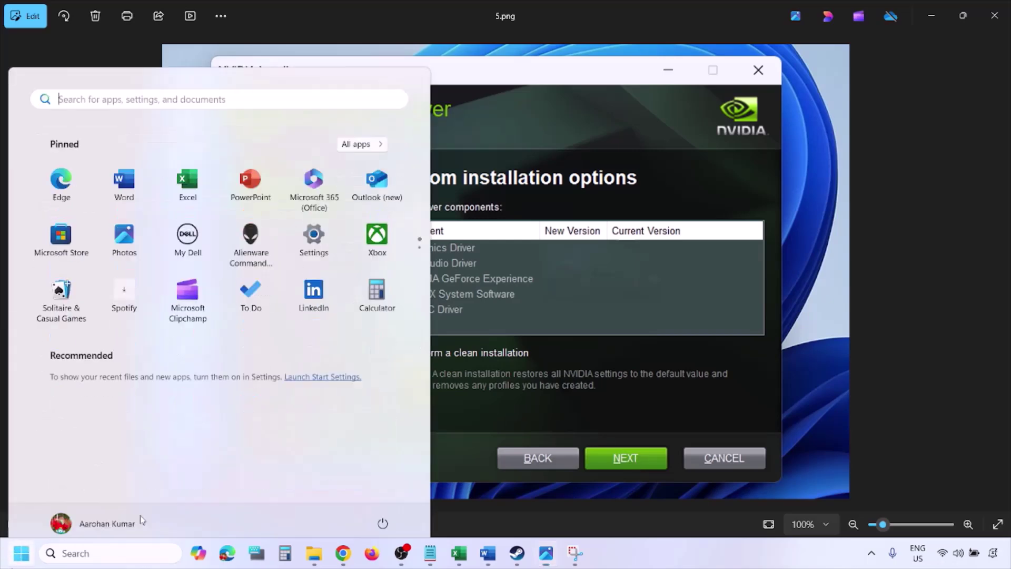
click(384, 509)
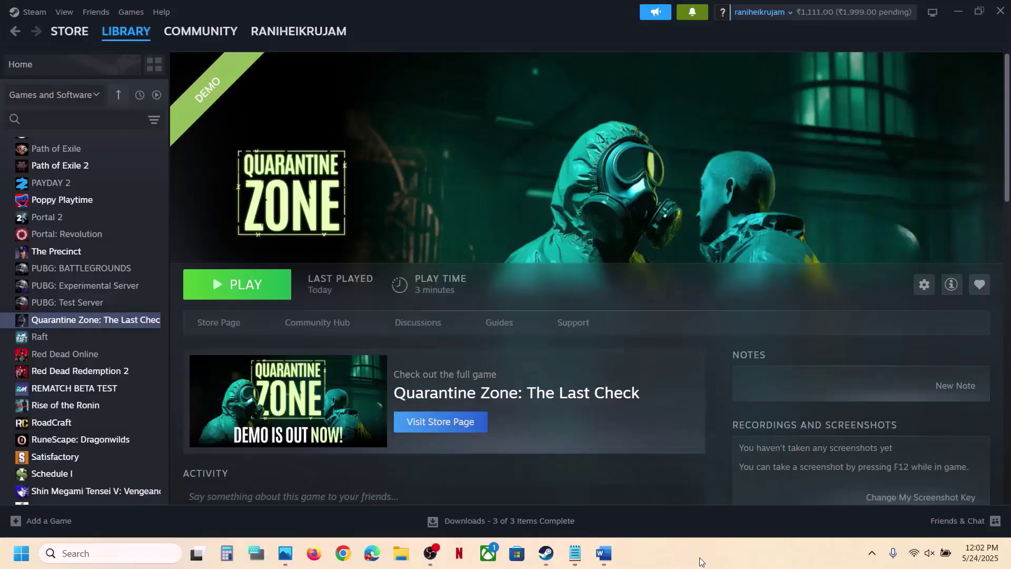
- Move the Word guide on to Step 6, dedicated graphics card, and search Windows for 'graphics'
click(604, 553)
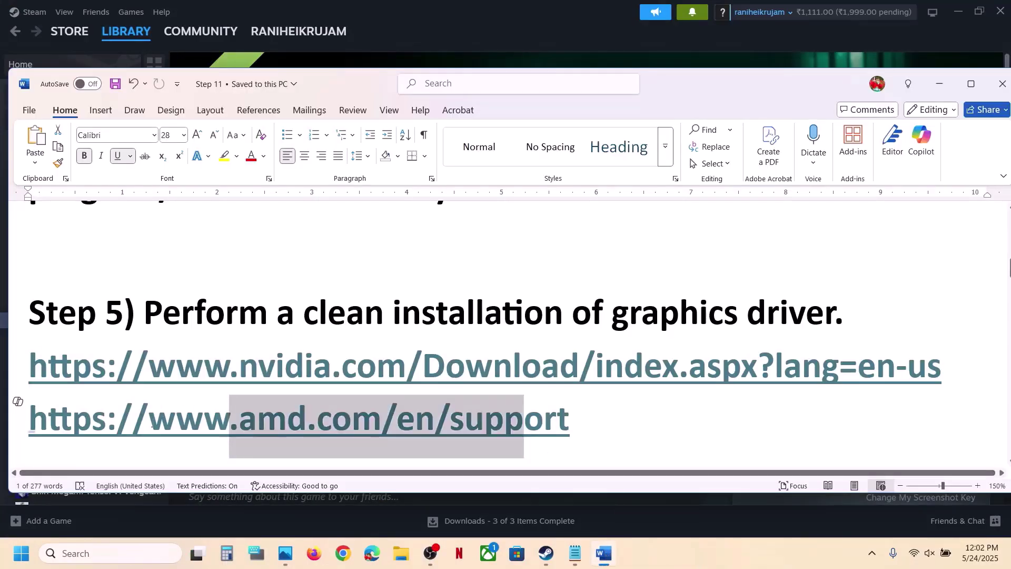
drag(153, 426, 571, 420)
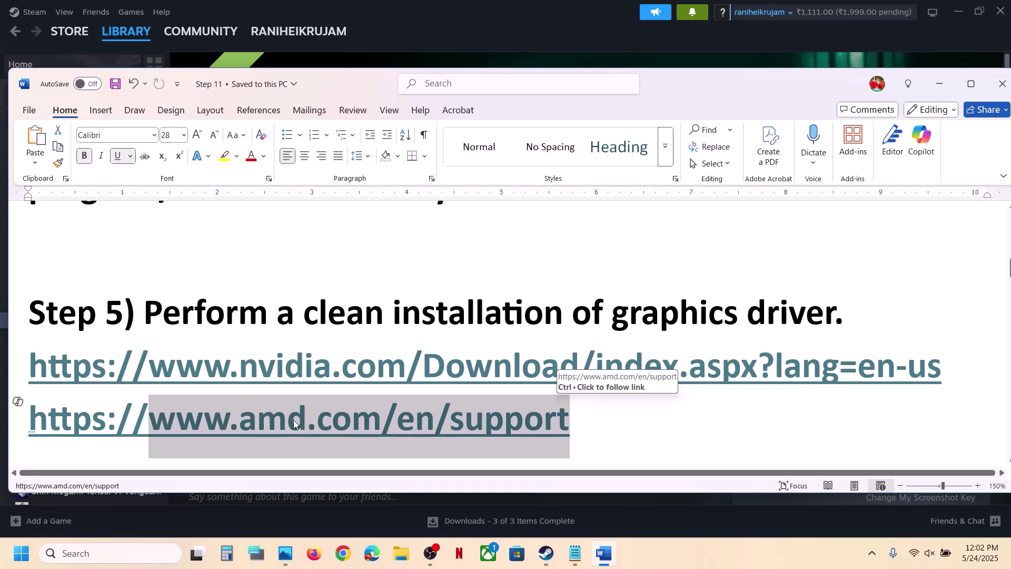
scroll(292, 420, down, 3)
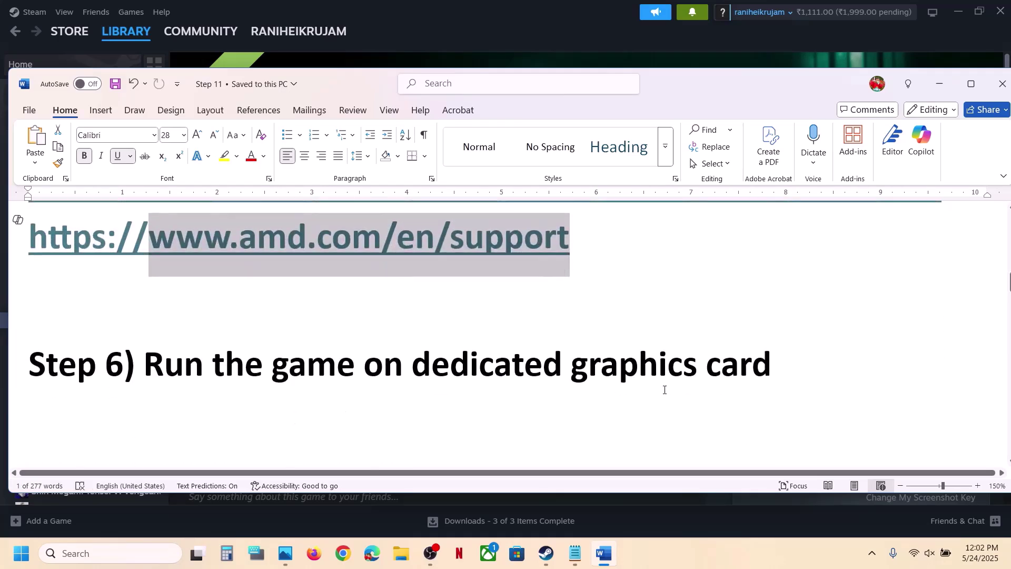
double_click(607, 368)
key(ctrl+c)
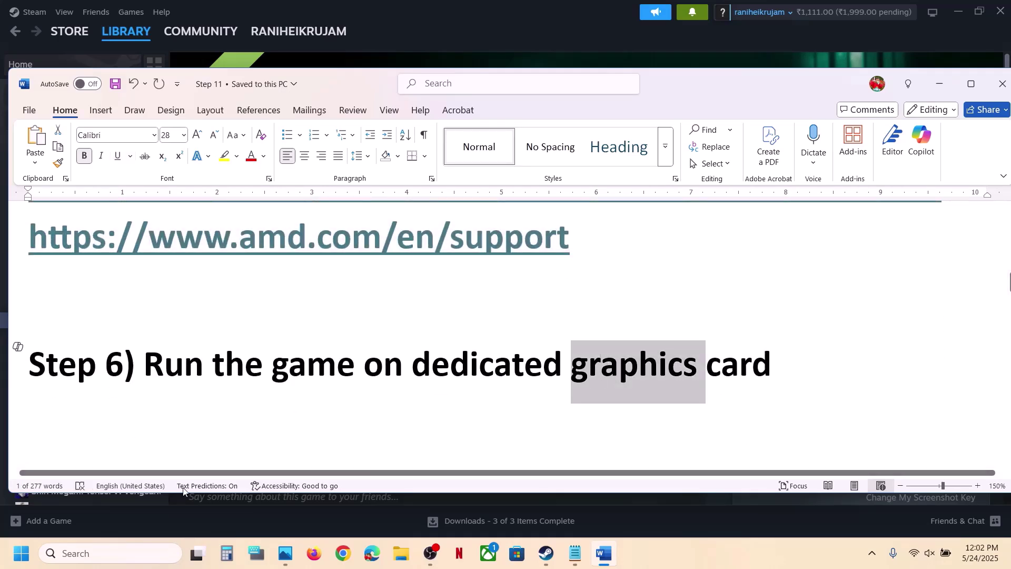
click(132, 549)
key(ctrl+v)
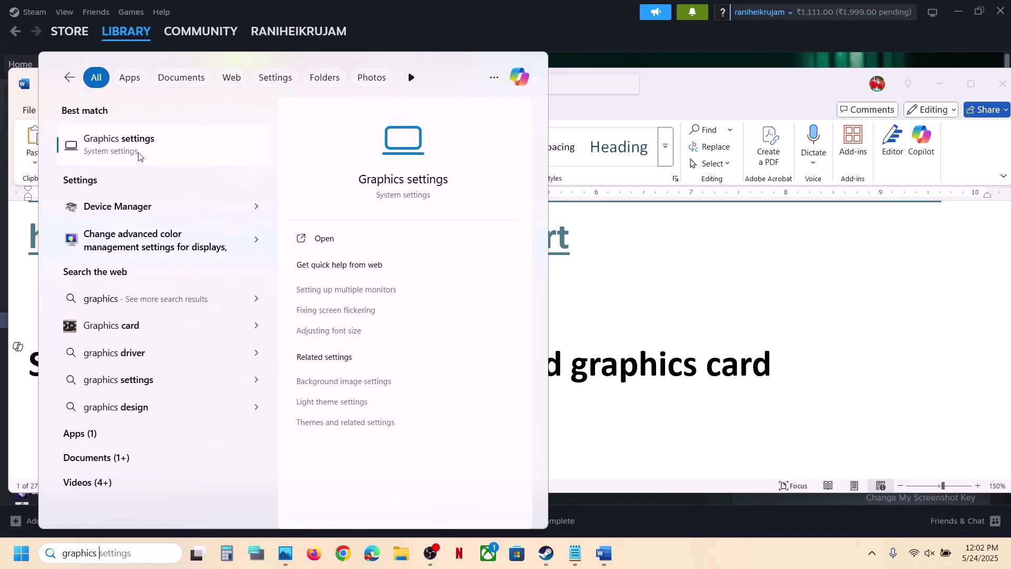
- Add QZSim.exe from the Quarantine Zone demo folder to Graphics settings with High Performance GPU preference
click(136, 157)
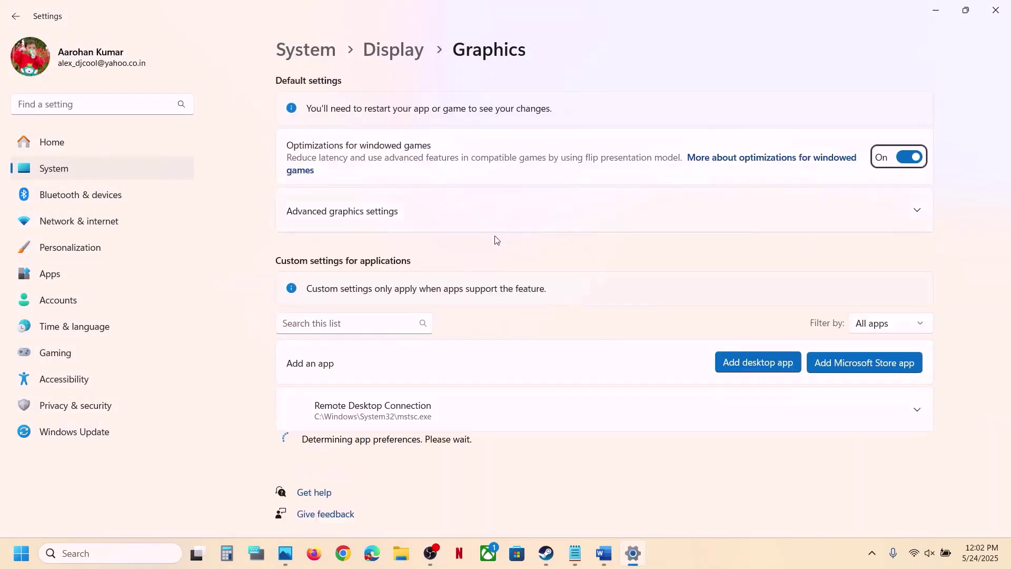
click(757, 364)
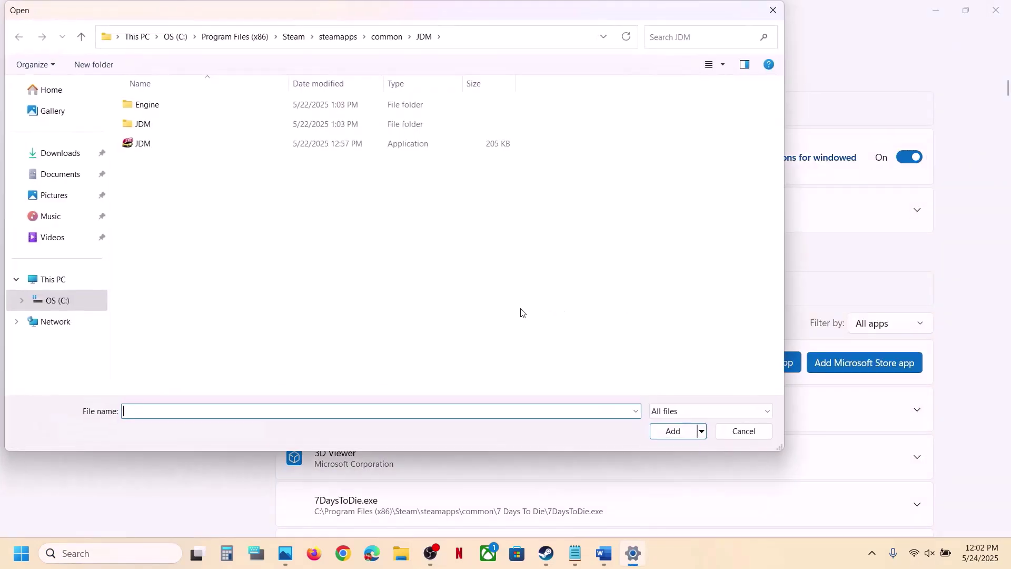
click(387, 37)
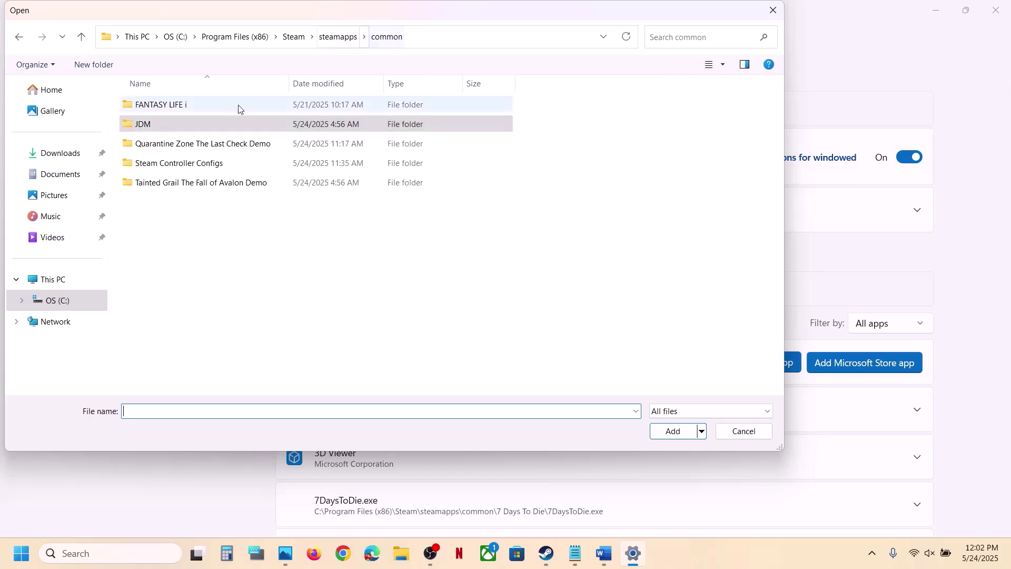
double_click(198, 144)
click(166, 148)
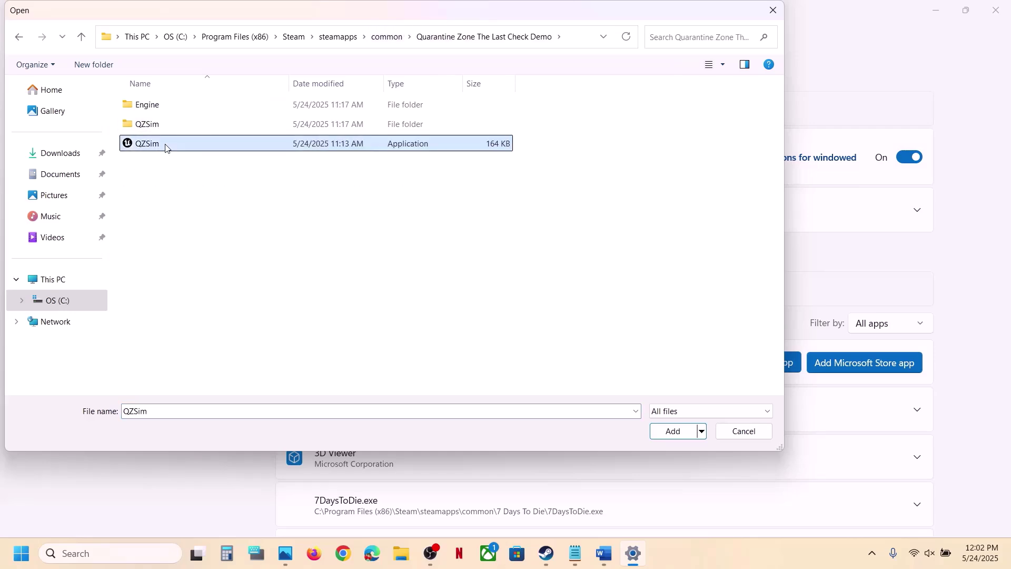
click(667, 434)
scroll(476, 417, down, 8)
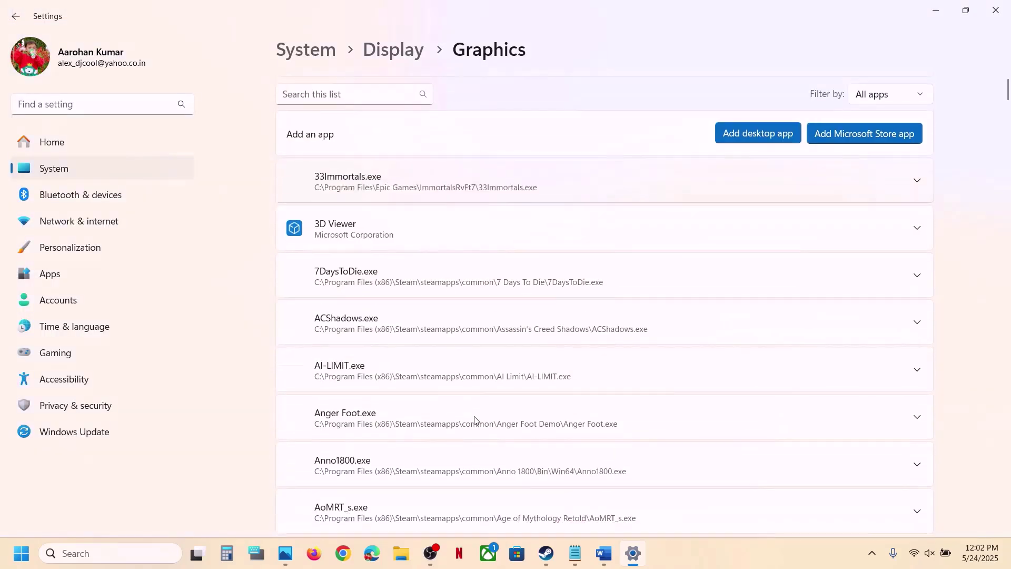
scroll(475, 418, down, 9)
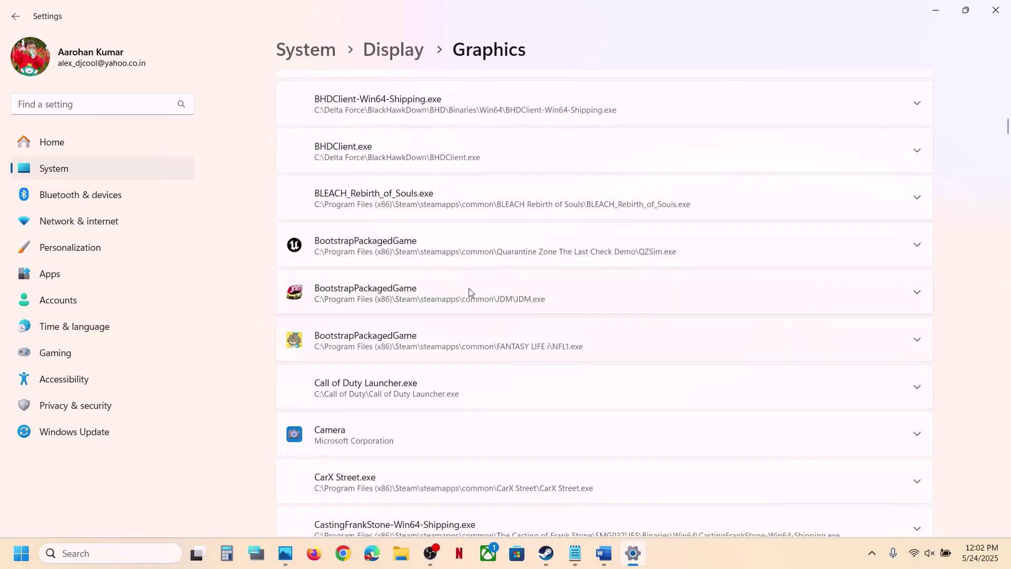
click(567, 258)
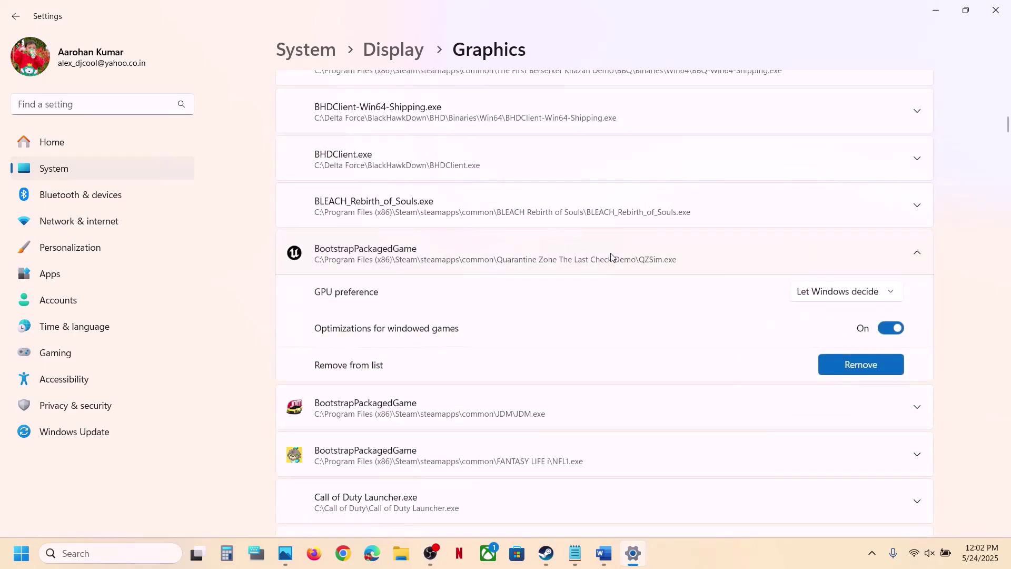
click(842, 295)
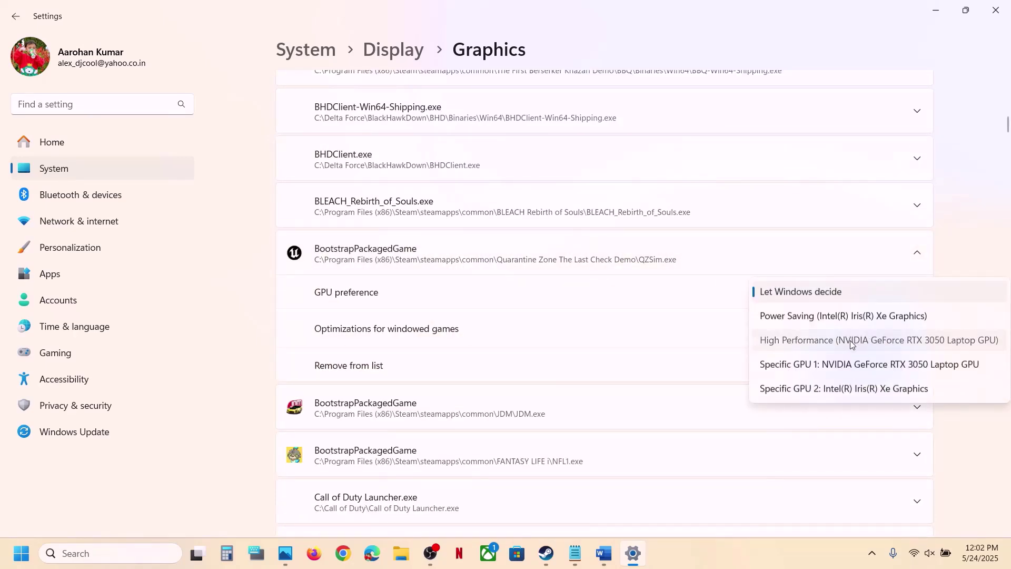
click(851, 340)
- Add QZSim-Win64-Shipping from QZSim\Binaries\Win64 to the graphics app list
scroll(597, 241, up, 10)
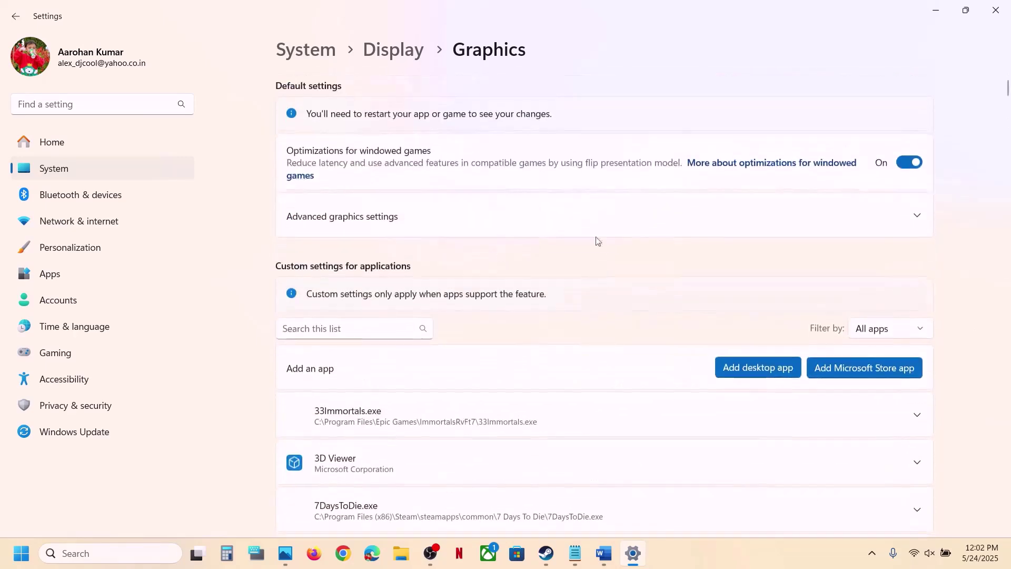
click(735, 367)
double_click(147, 129)
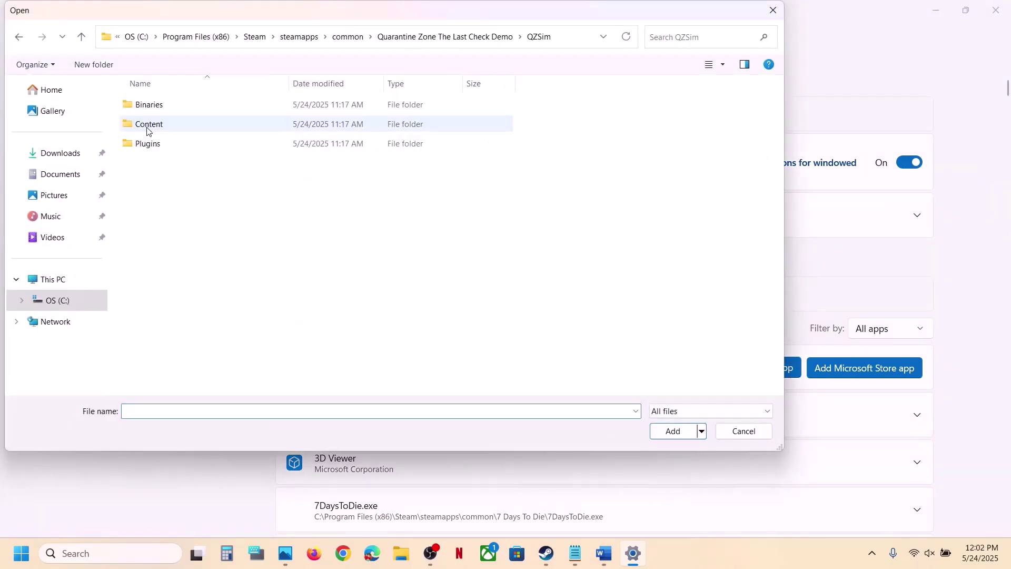
double_click(147, 104)
double_click(147, 104)
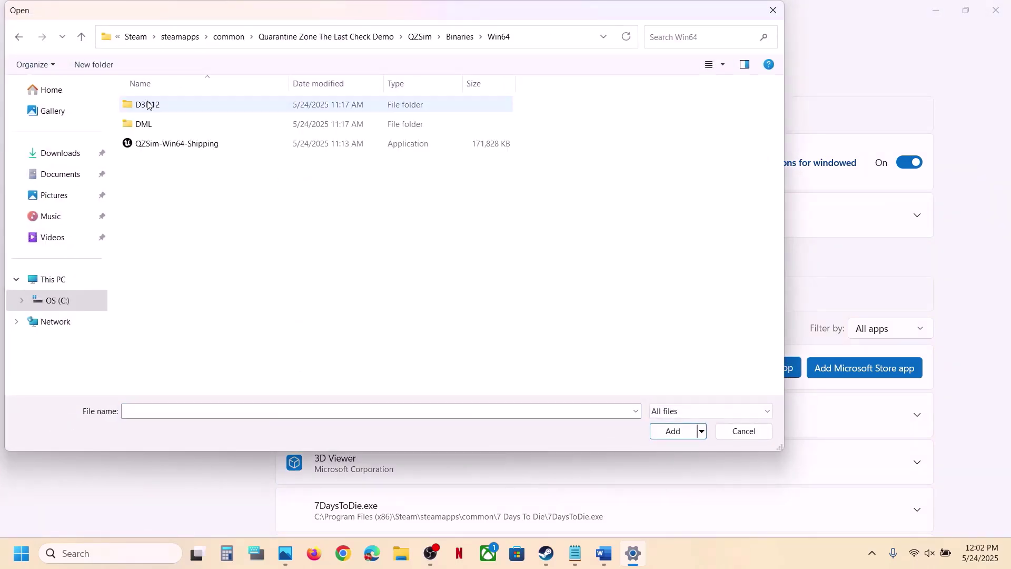
click(199, 147)
click(671, 430)
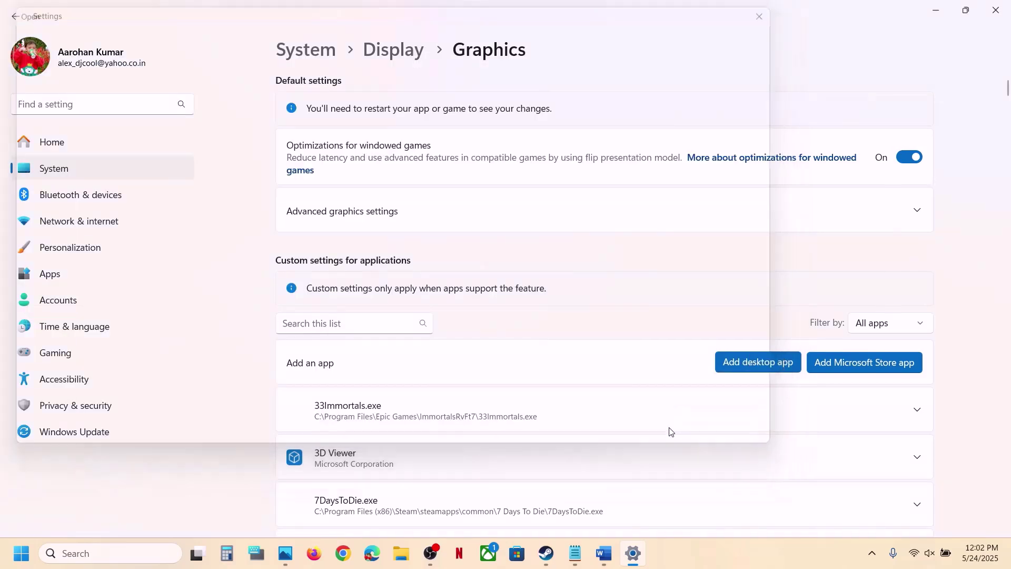
- Find QZSim in the Graphics app list and set it to High Performance (NVIDIA GeForce RTX 3050 Laptop GPU)
scroll(385, 389, down, 5)
scroll(386, 392, down, 20)
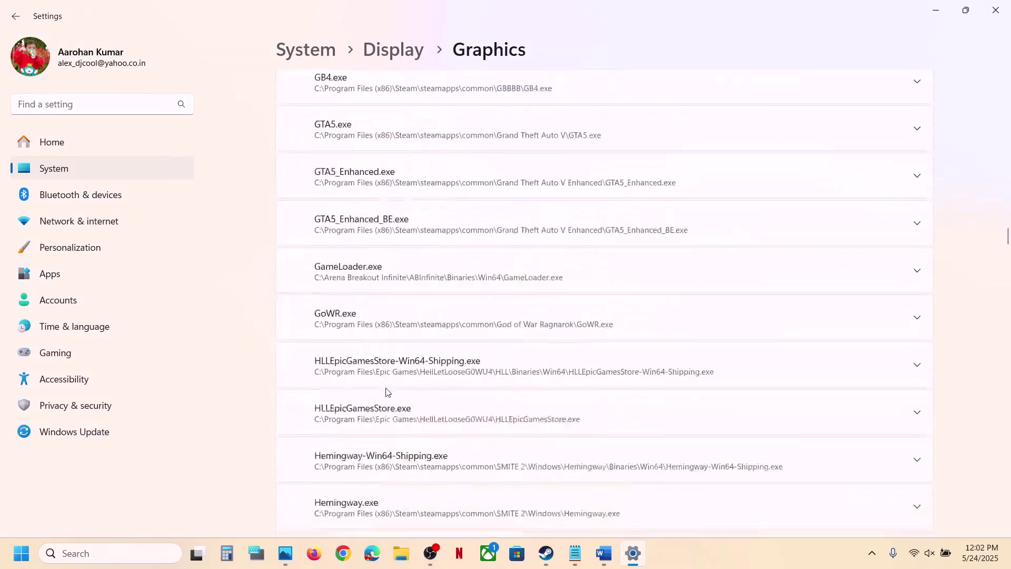
scroll(387, 391, down, 20)
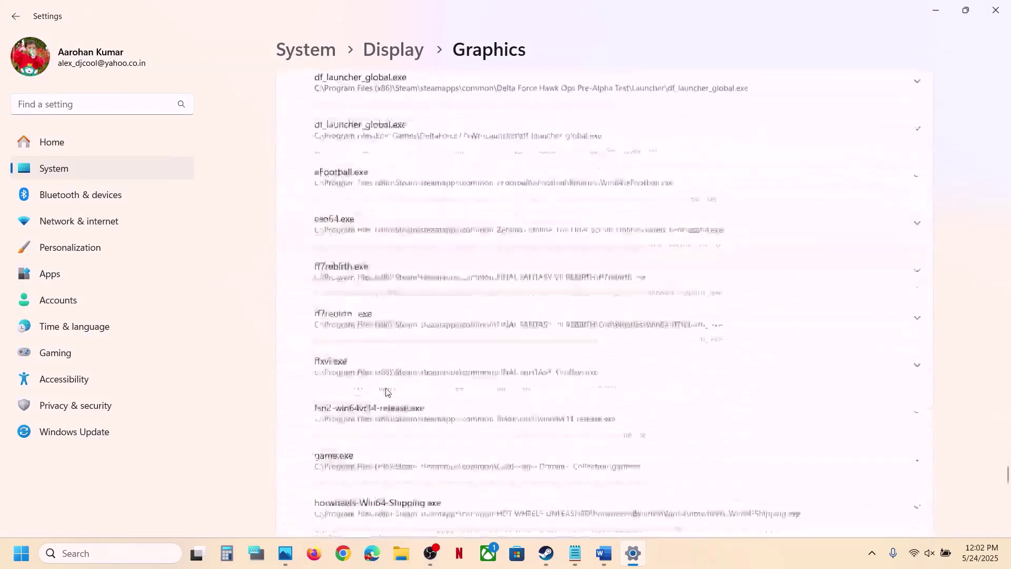
scroll(386, 391, down, 4)
scroll(386, 392, up, 3)
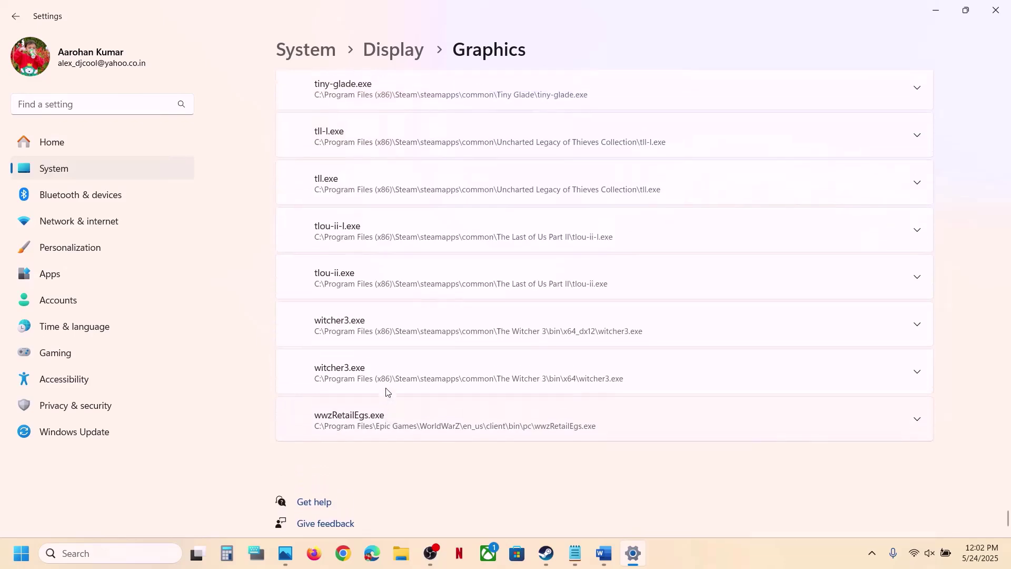
scroll(386, 392, down, 2)
scroll(386, 391, up, 10)
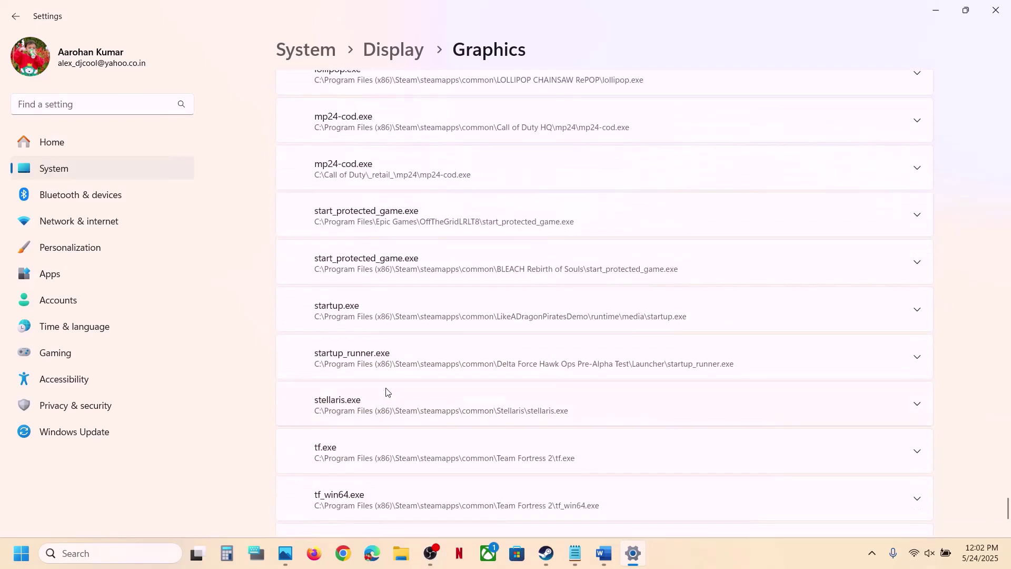
scroll(386, 392, down, 3)
scroll(386, 392, up, 10)
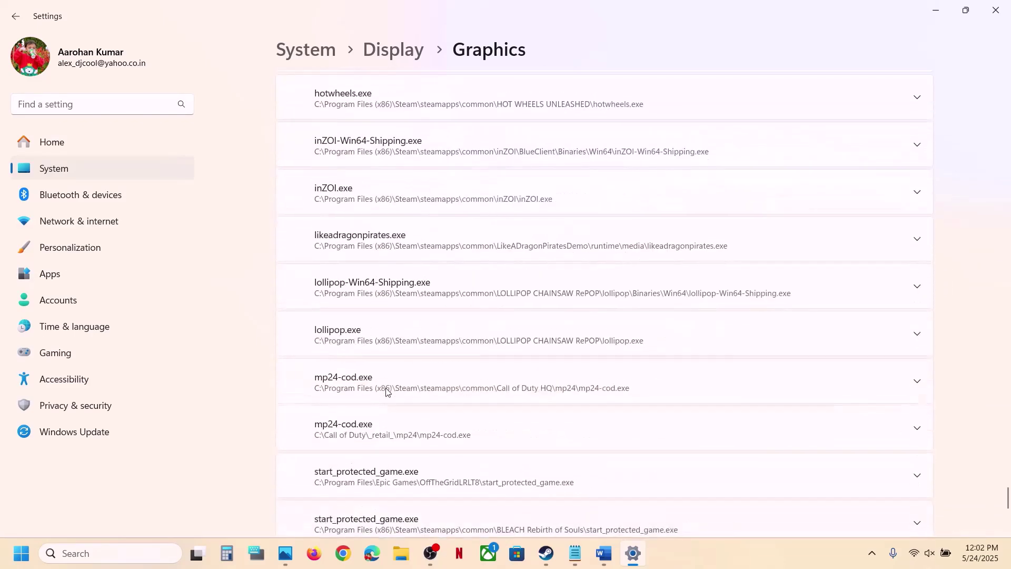
scroll(386, 391, up, 3)
scroll(386, 391, down, 15)
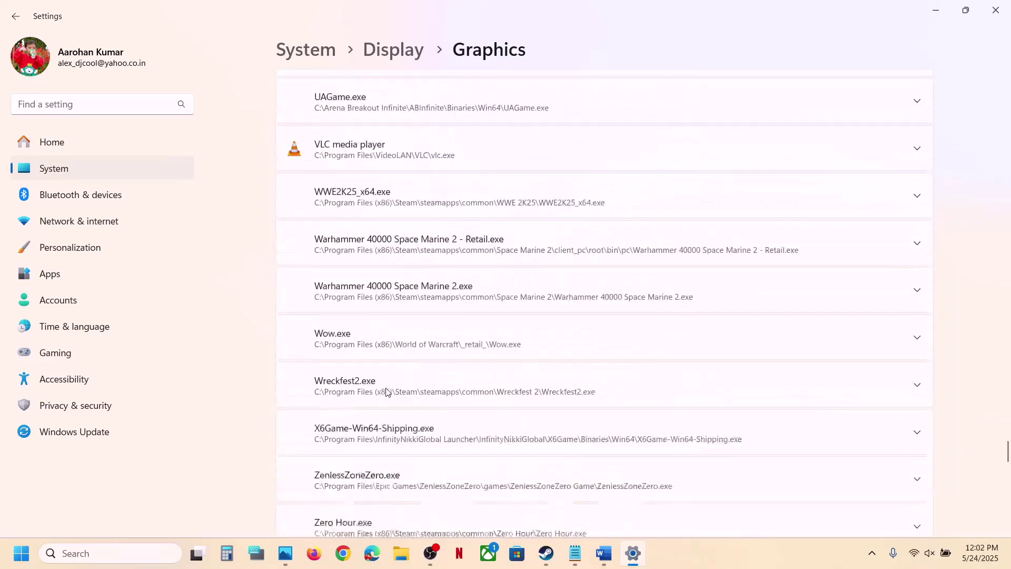
scroll(386, 391, up, 8)
scroll(386, 392, up, 10)
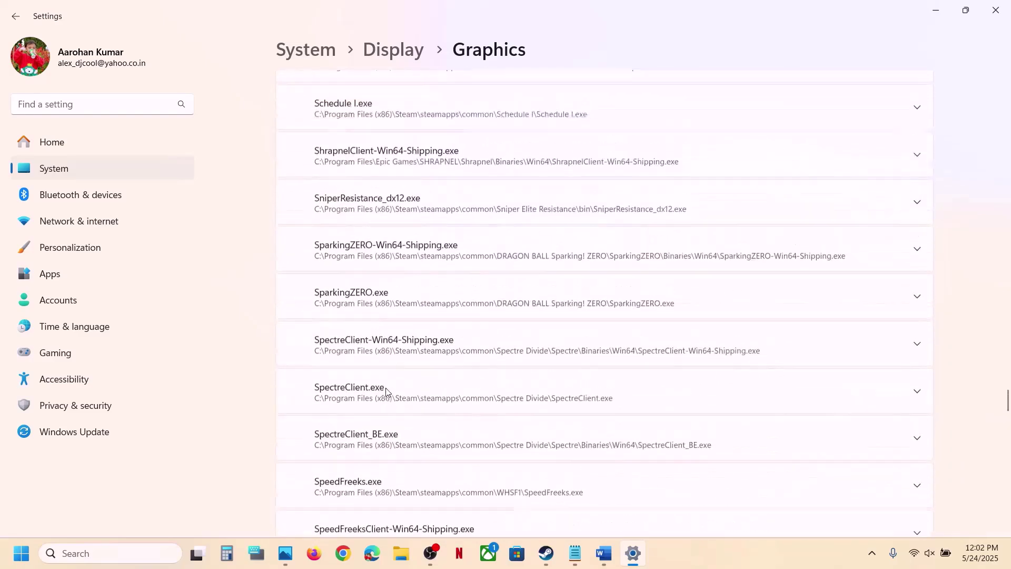
scroll(386, 392, up, 8)
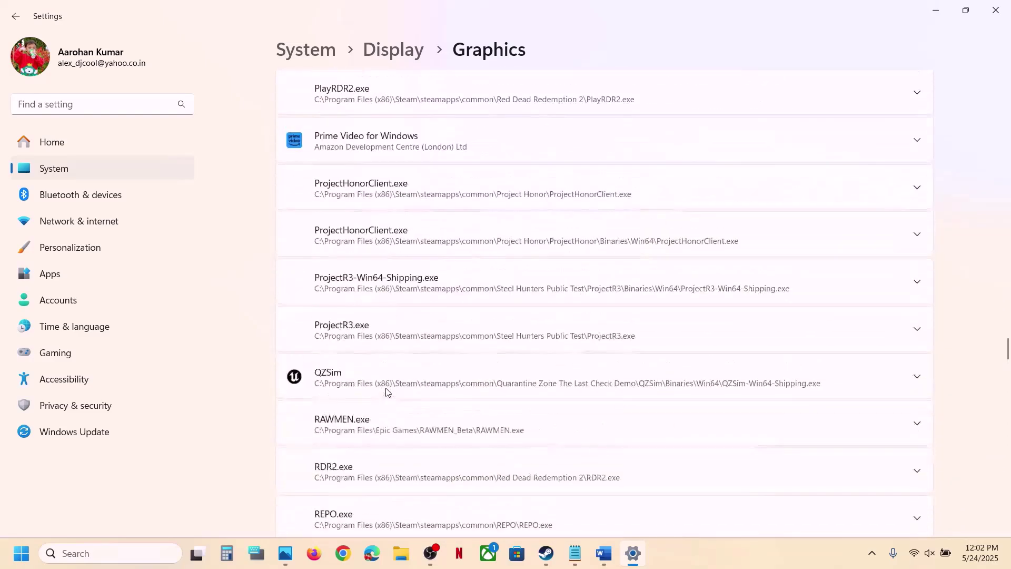
scroll(466, 379, up, 2)
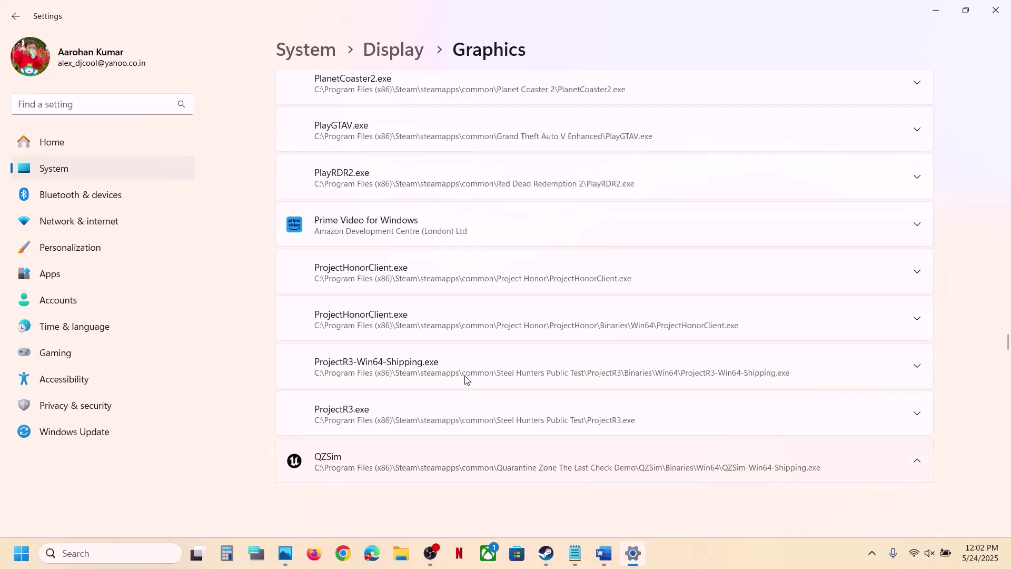
click(522, 457)
scroll(673, 429, down, 4)
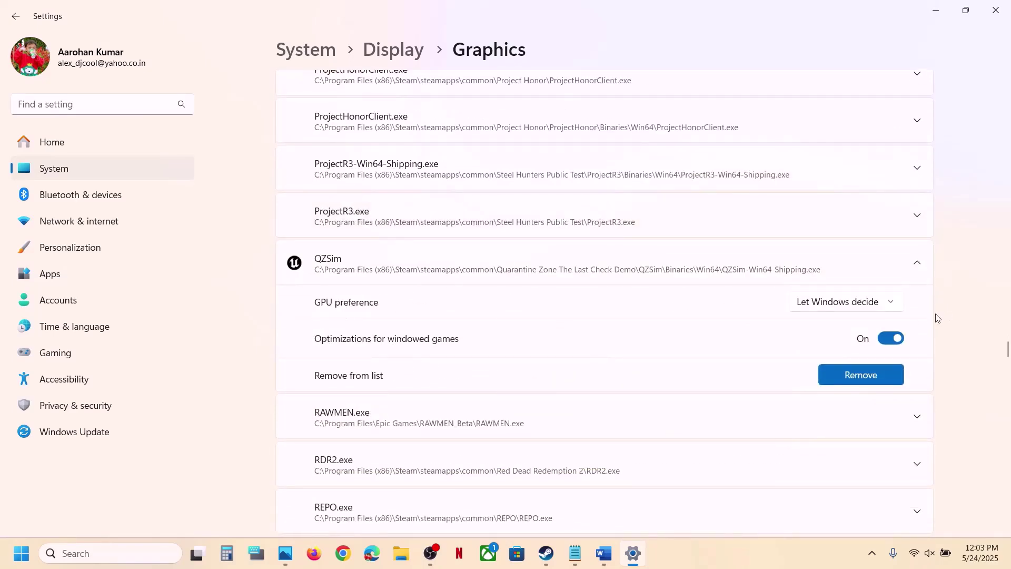
click(865, 307)
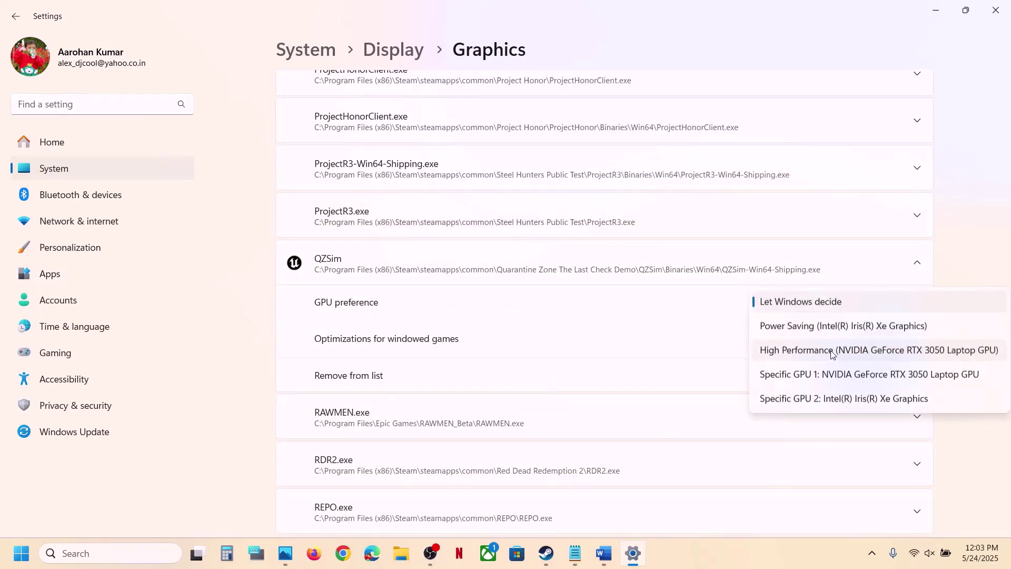
click(832, 352)
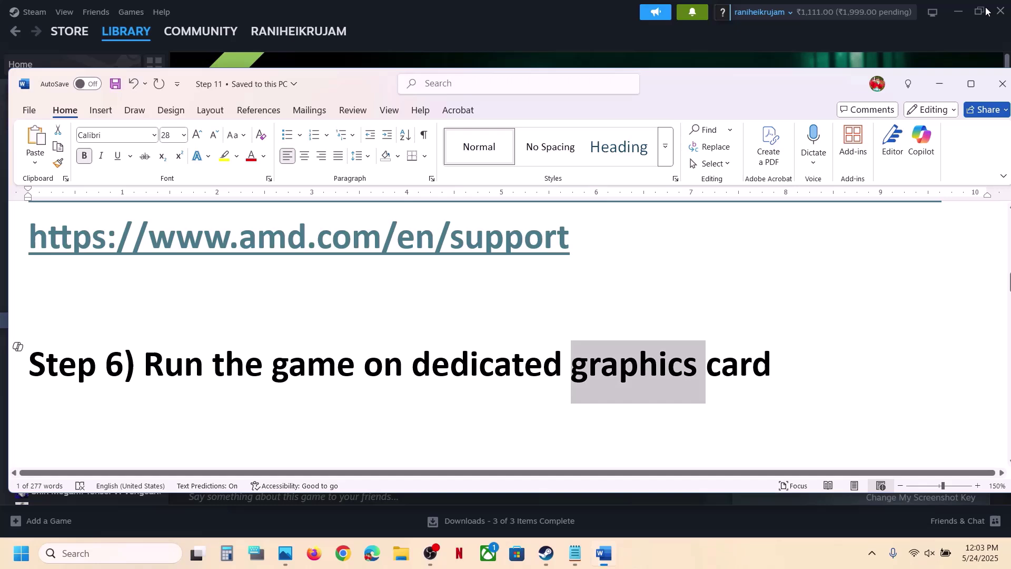
- Close Settings, copy Step 7's Visual C++ link from Word and load it in Chrome
click(987, 10)
scroll(400, 435, down, 3)
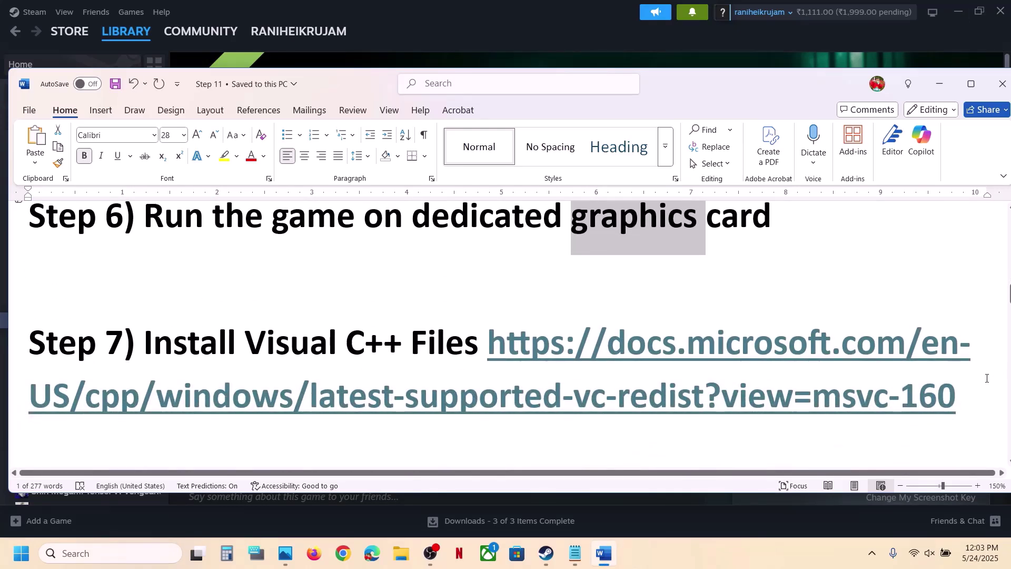
drag(957, 396, 491, 335)
key(ctrl+c)
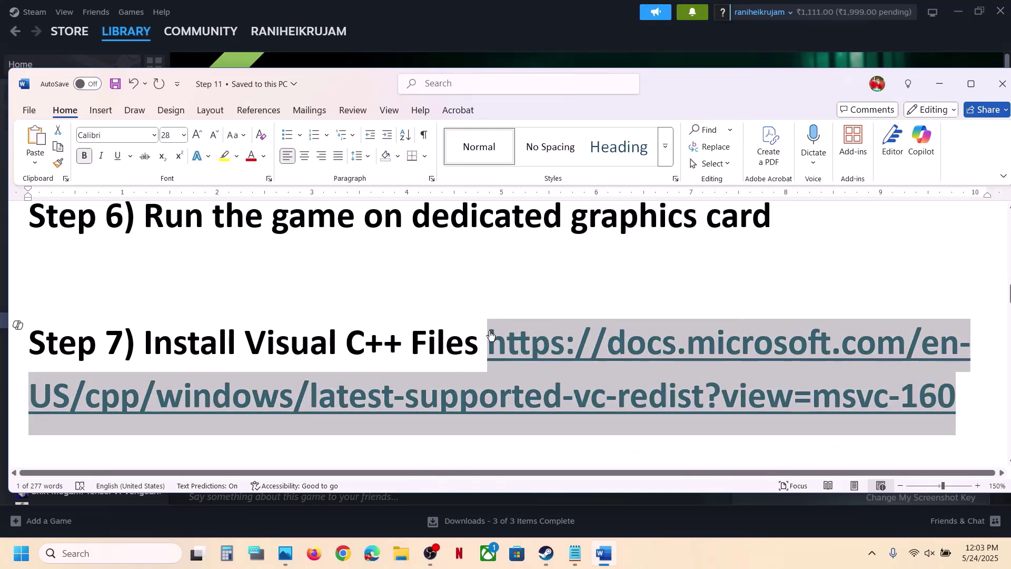
click(350, 555)
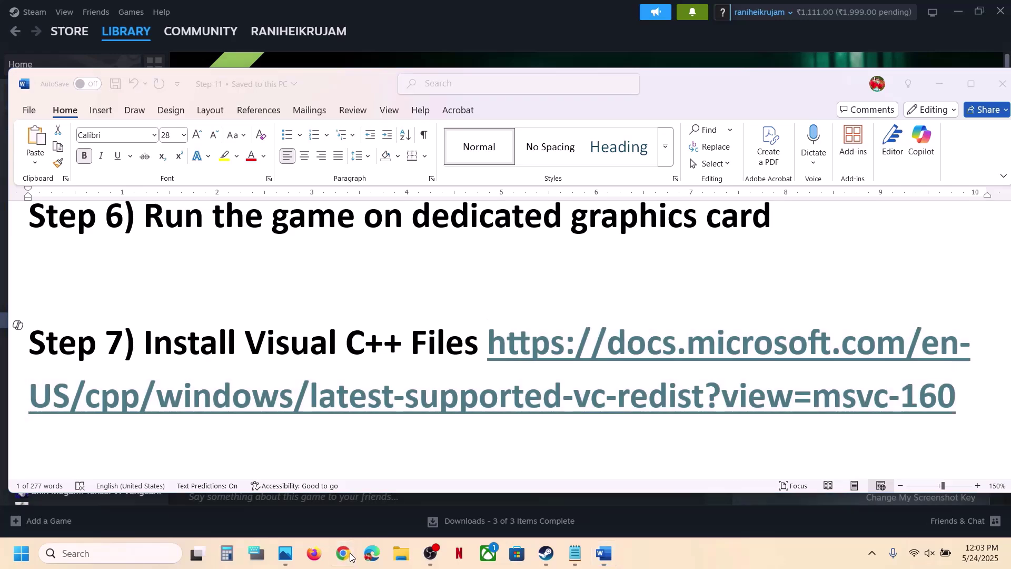
key(ctrl+v)
key(Return)
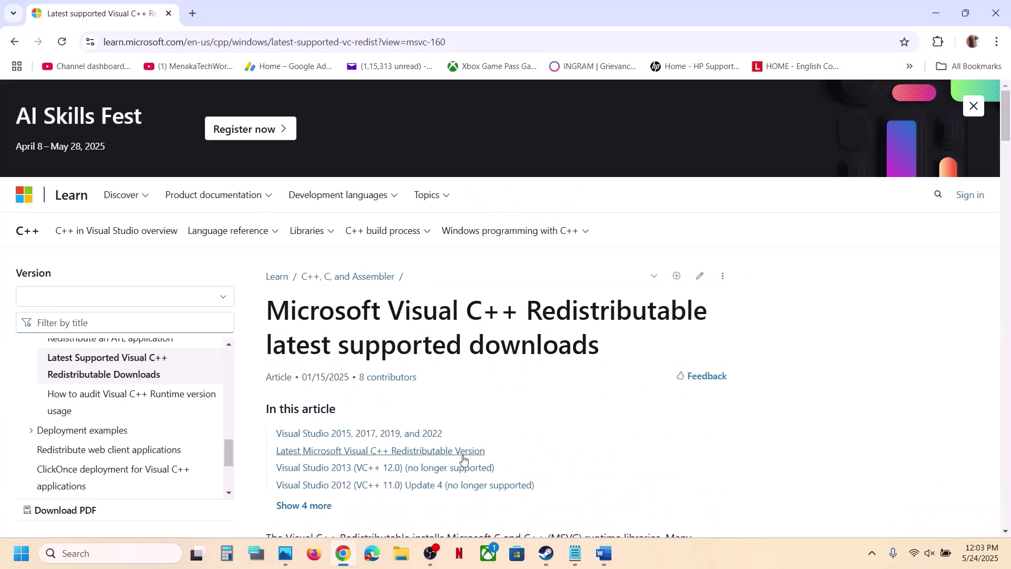
- Download vc_redist.x86.exe from the Visual Studio 2015–2022 latest supported downloads table
scroll(448, 464, down, 10)
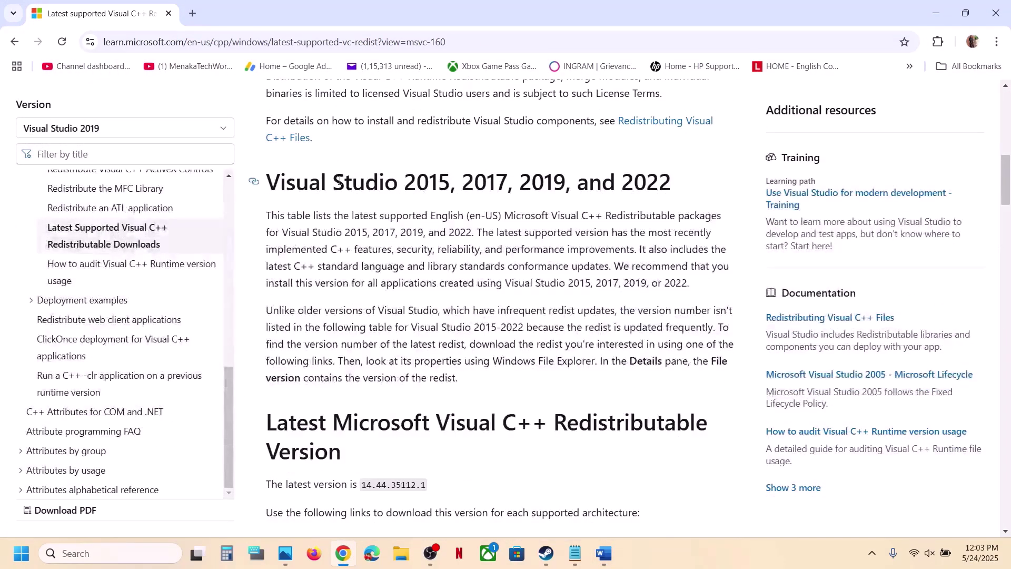
drag(340, 181, 700, 194)
scroll(464, 384, down, 6)
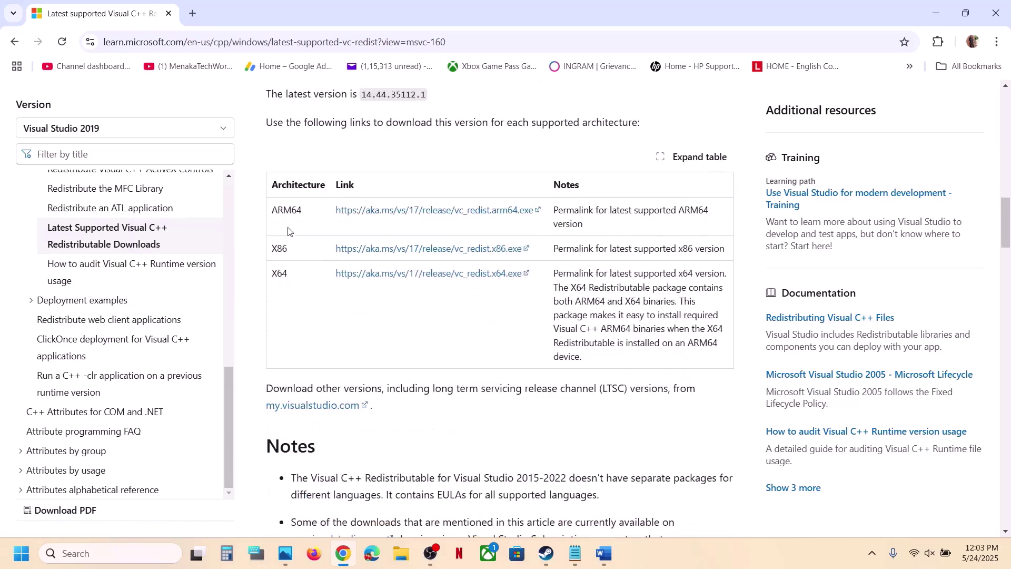
double_click(277, 248)
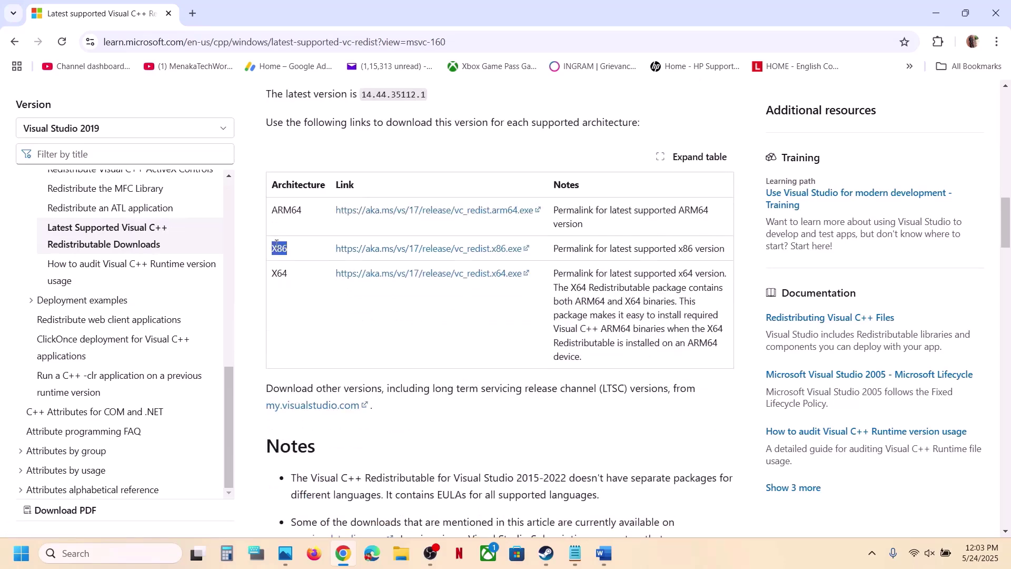
double_click(279, 273)
double_click(278, 251)
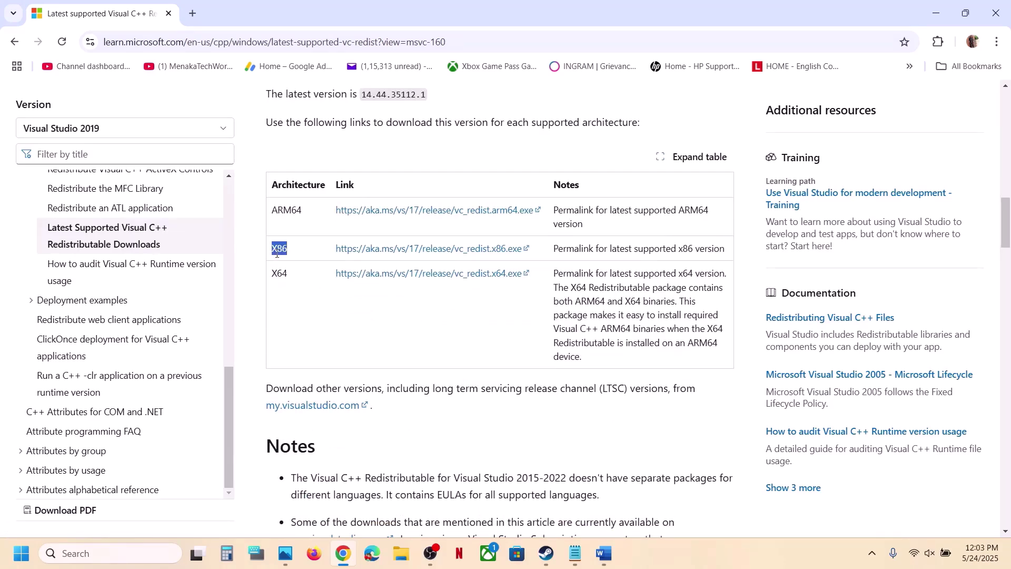
click(429, 249)
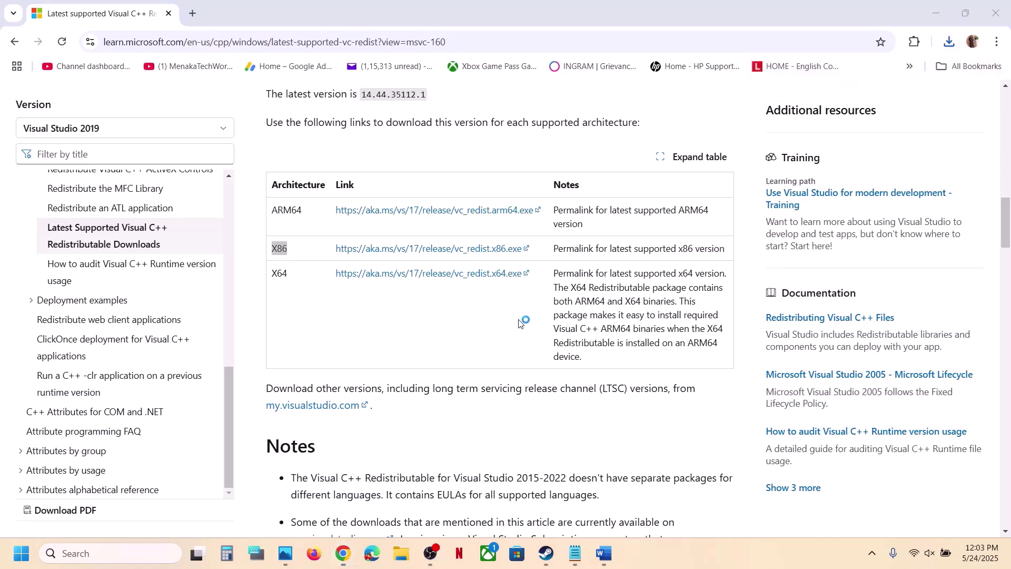
- Accept the license and attempt the x86 redistributable install, dismissing the Setup Failed error
click(464, 327)
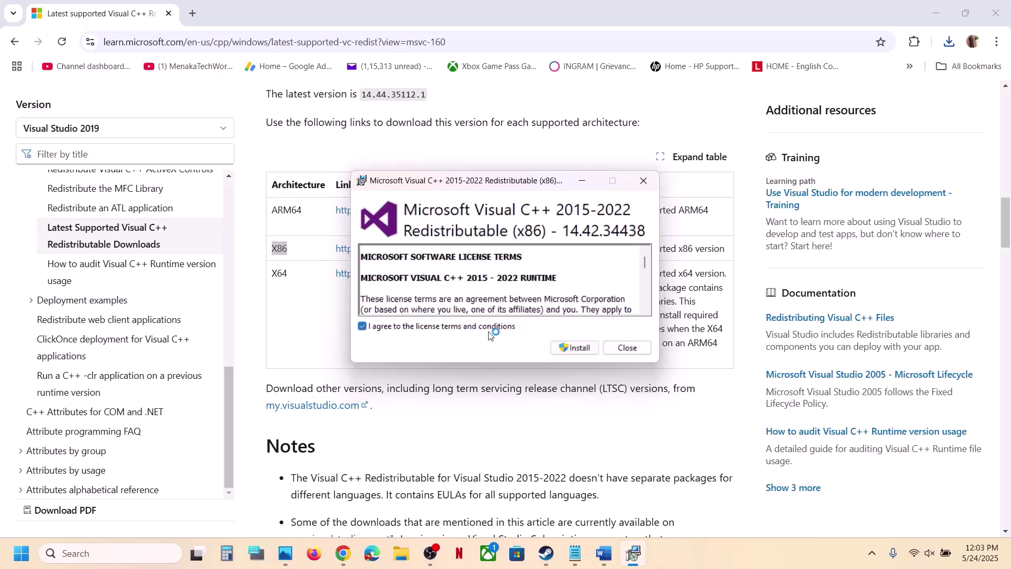
click(564, 347)
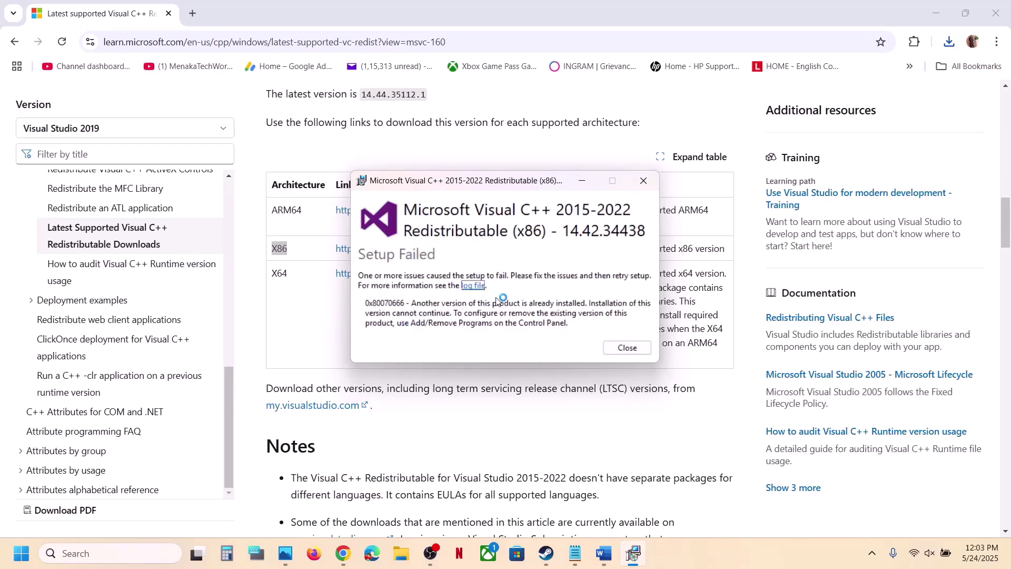
click(638, 349)
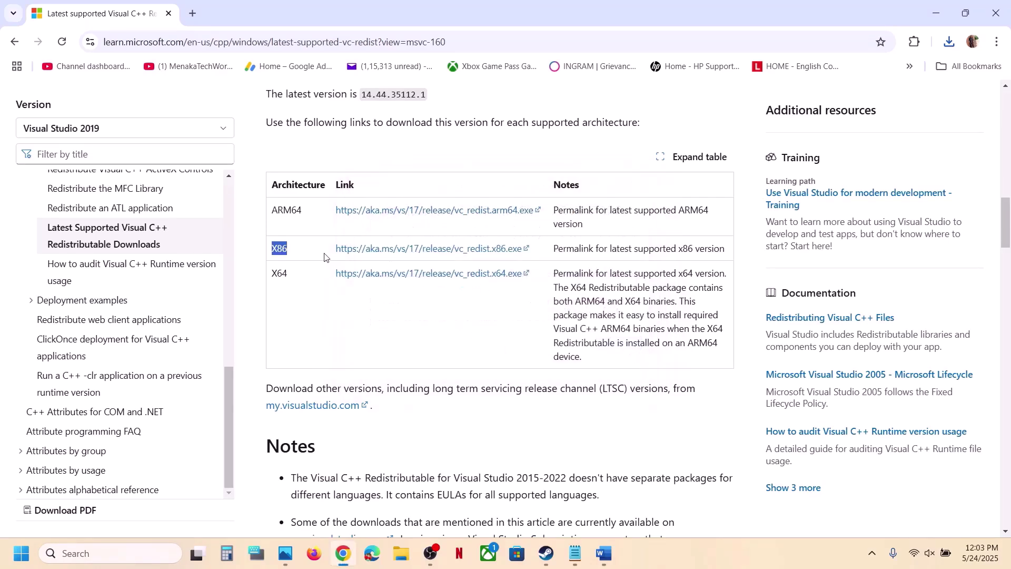
- Download and run vc_redist.x64.exe, dismiss its already-installed failure, and open the Start menu
click(286, 271)
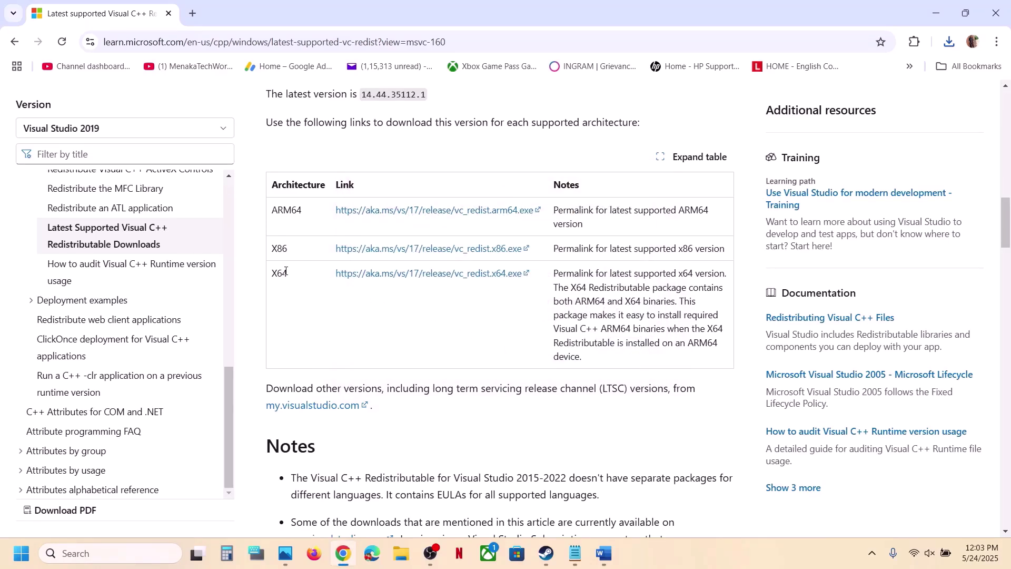
click(432, 274)
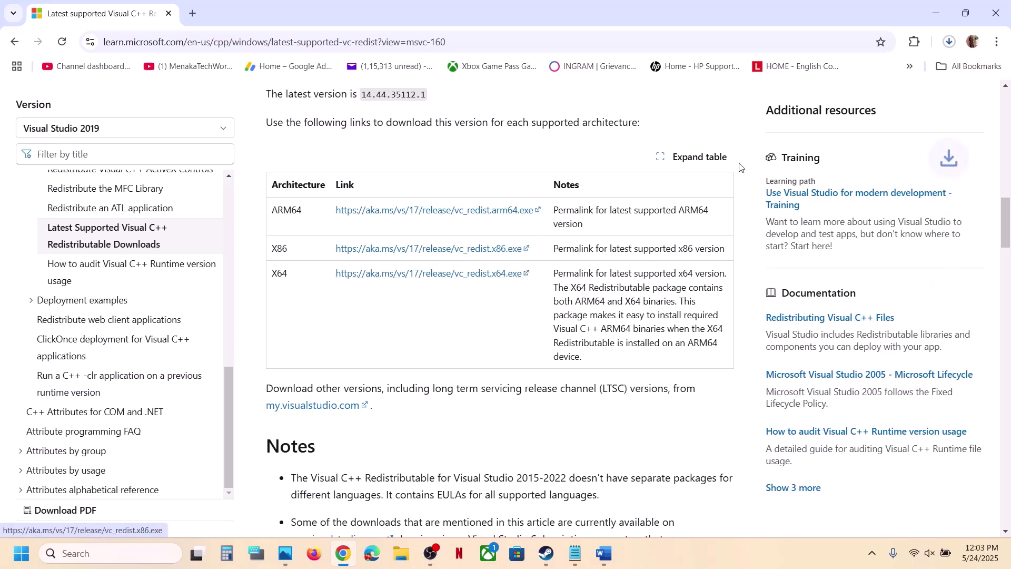
click(957, 45)
click(838, 105)
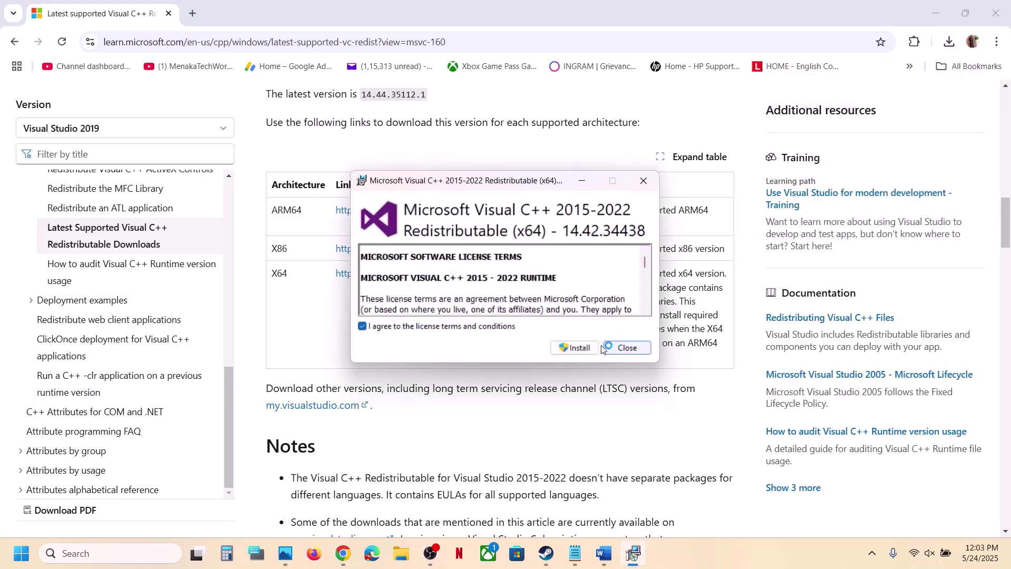
click(574, 348)
click(622, 350)
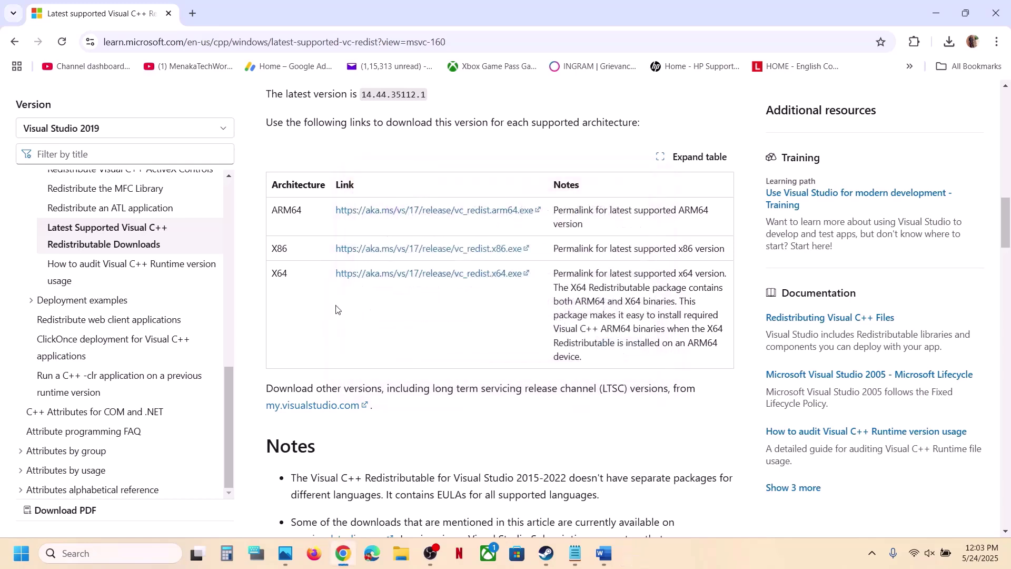
click(16, 563)
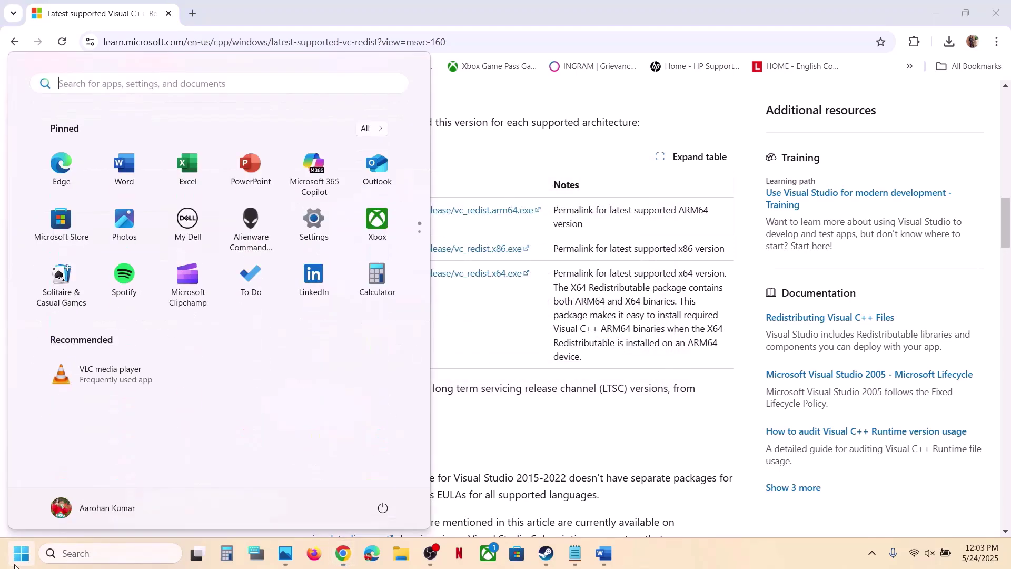